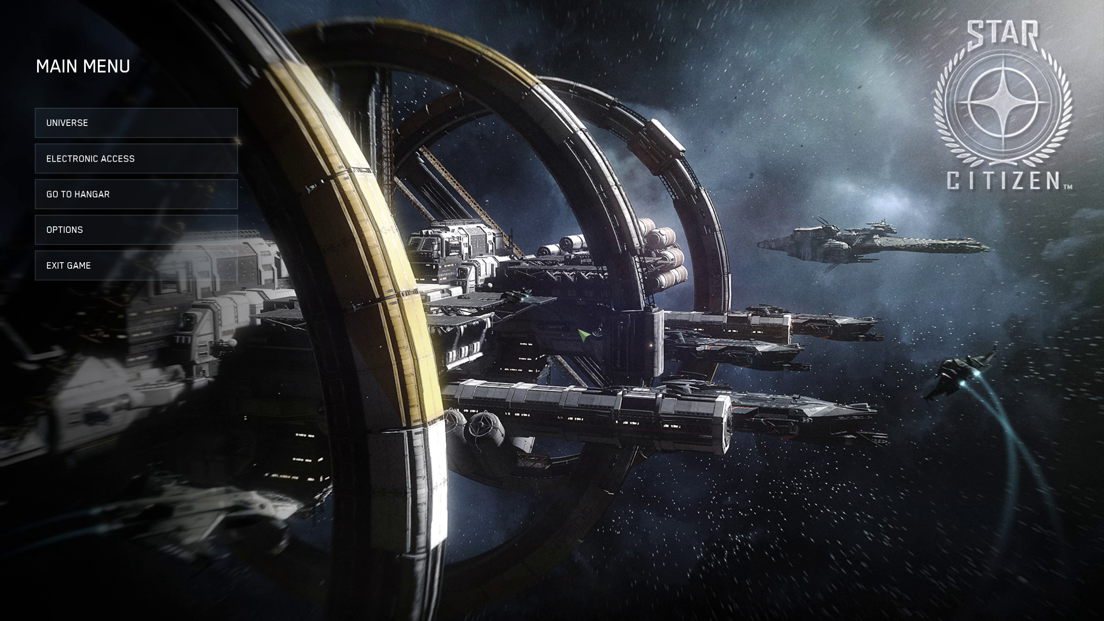
# Go to Options and the Keybinding tab to show the Keyboard / Mouse bindings.
pyautogui.click(216, 228)
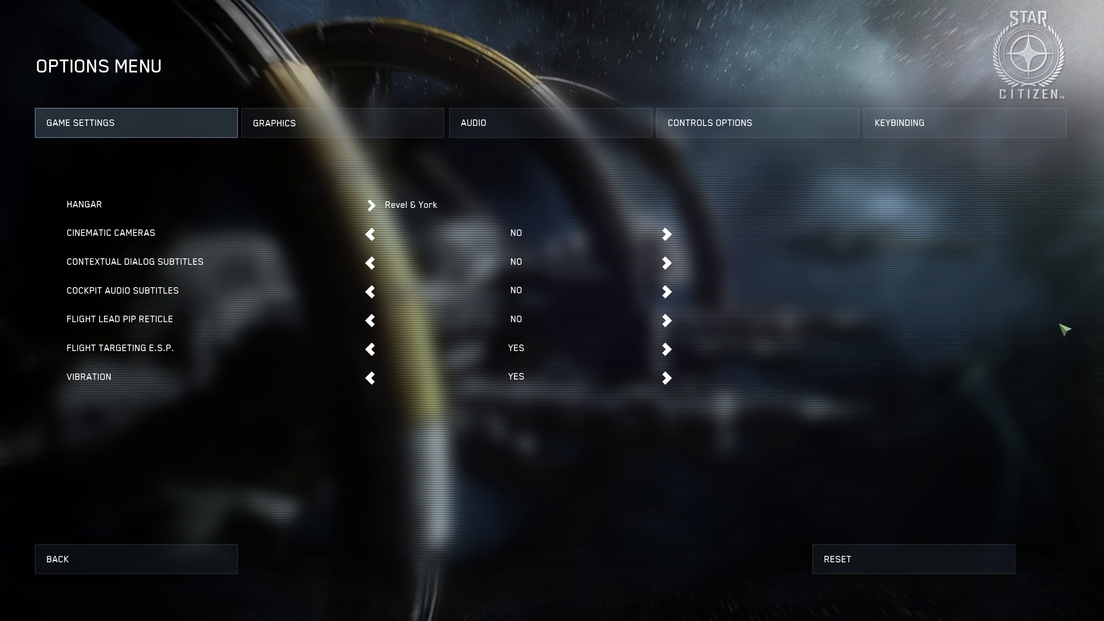
pyautogui.click(914, 123)
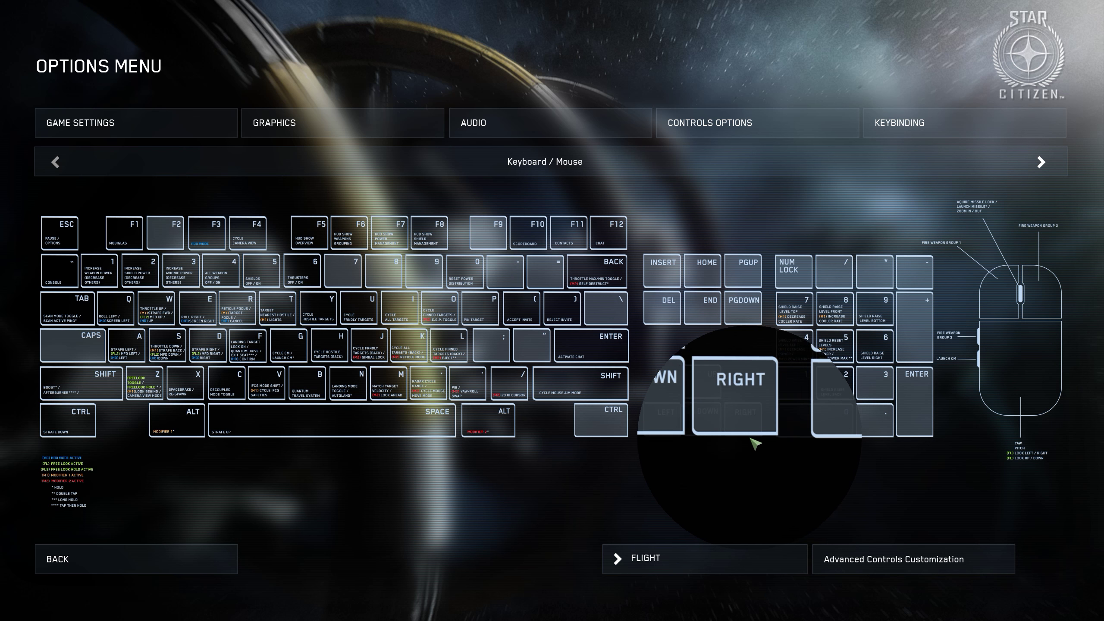
# Open Advanced Controls Customization, expand ON FOOT - ALL and scroll down to E.V.A - ALL.
pyautogui.click(834, 558)
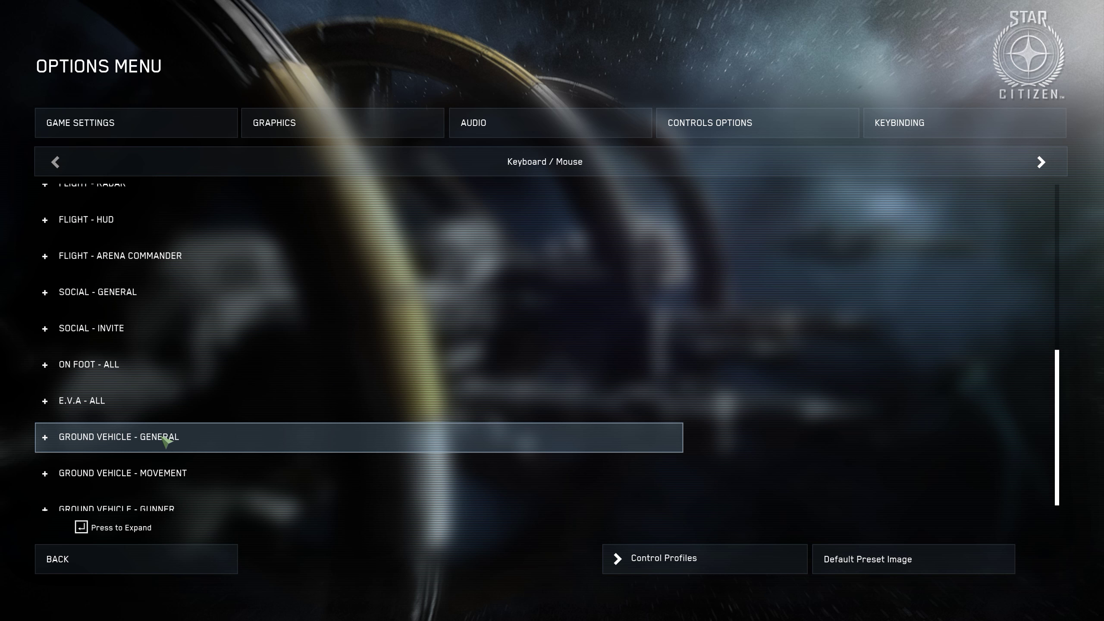
pyautogui.click(45, 368)
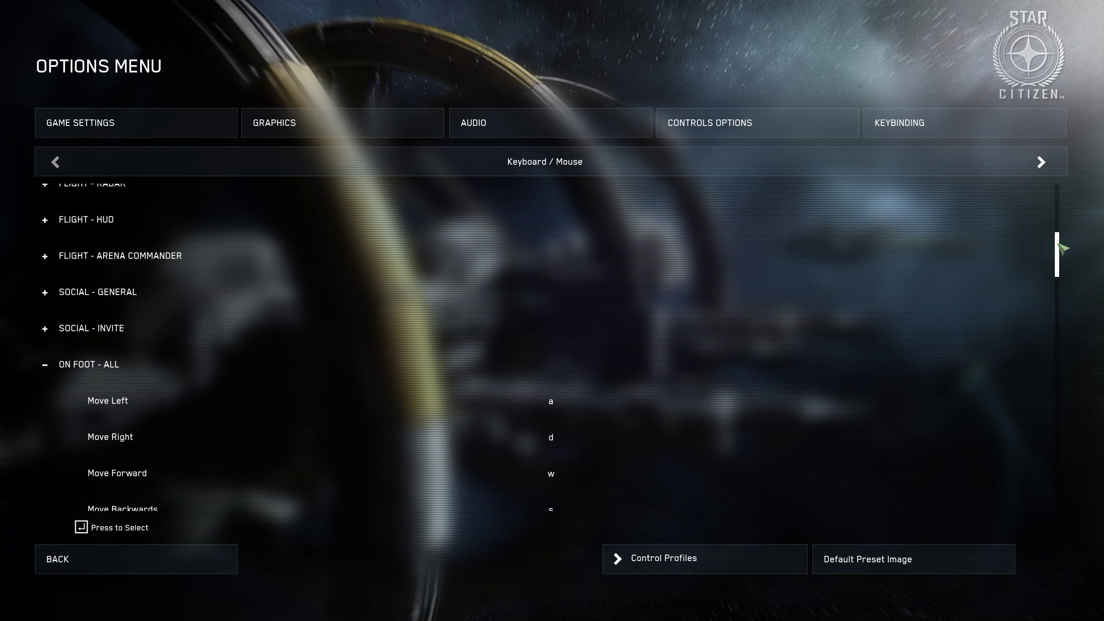
pyautogui.moveTo(1058, 244); pyautogui.dragTo(1046, 270)
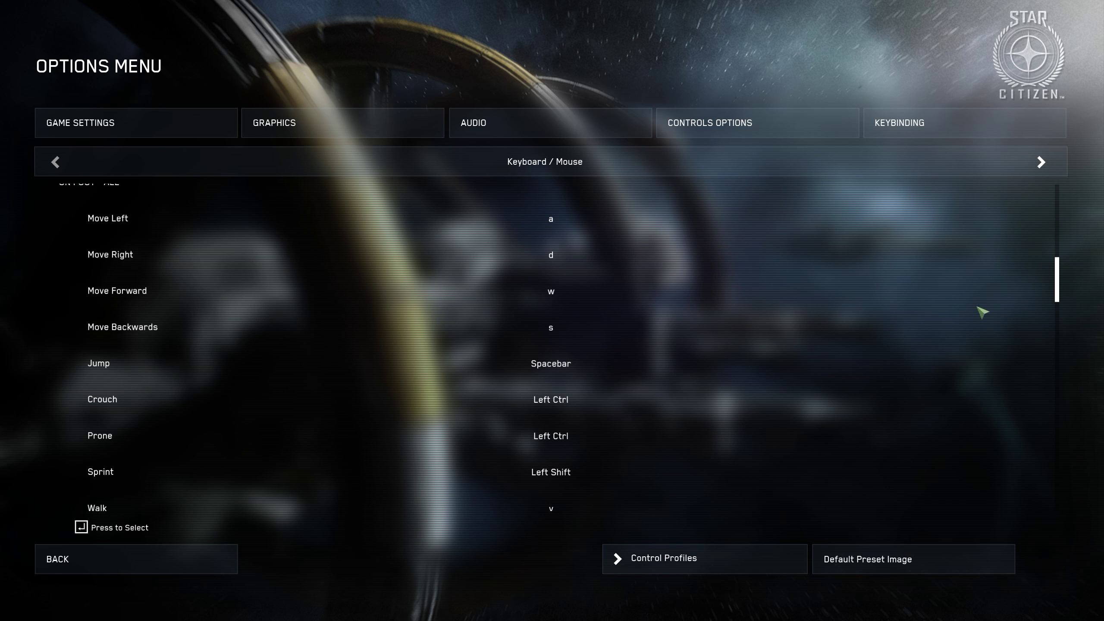
pyautogui.moveTo(1059, 282); pyautogui.dragTo(1011, 486)
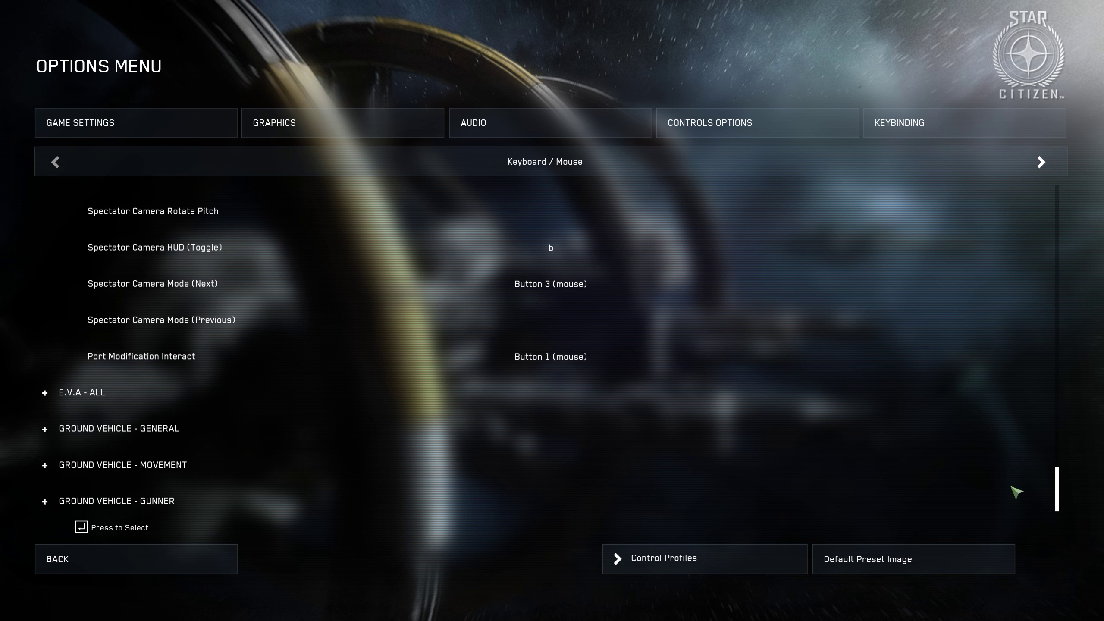
# Expand E.V.A - ALL and scroll through its Strafe, Brake, Boost and Freelook (Toggle) bindings.
pyautogui.click(52, 386)
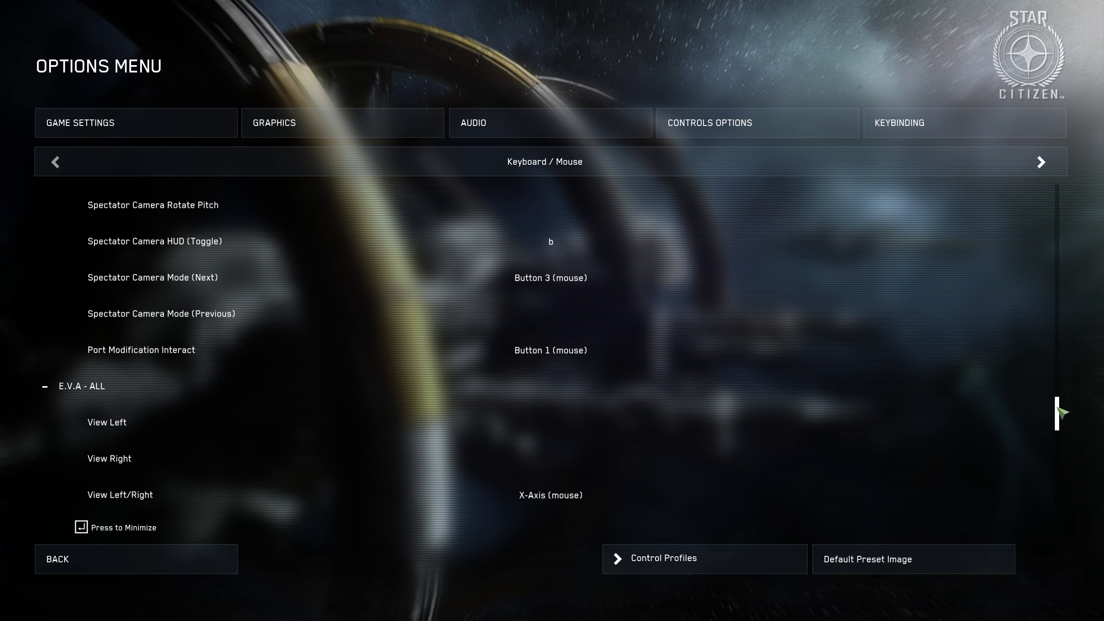
pyautogui.moveTo(1060, 413); pyautogui.dragTo(1040, 473)
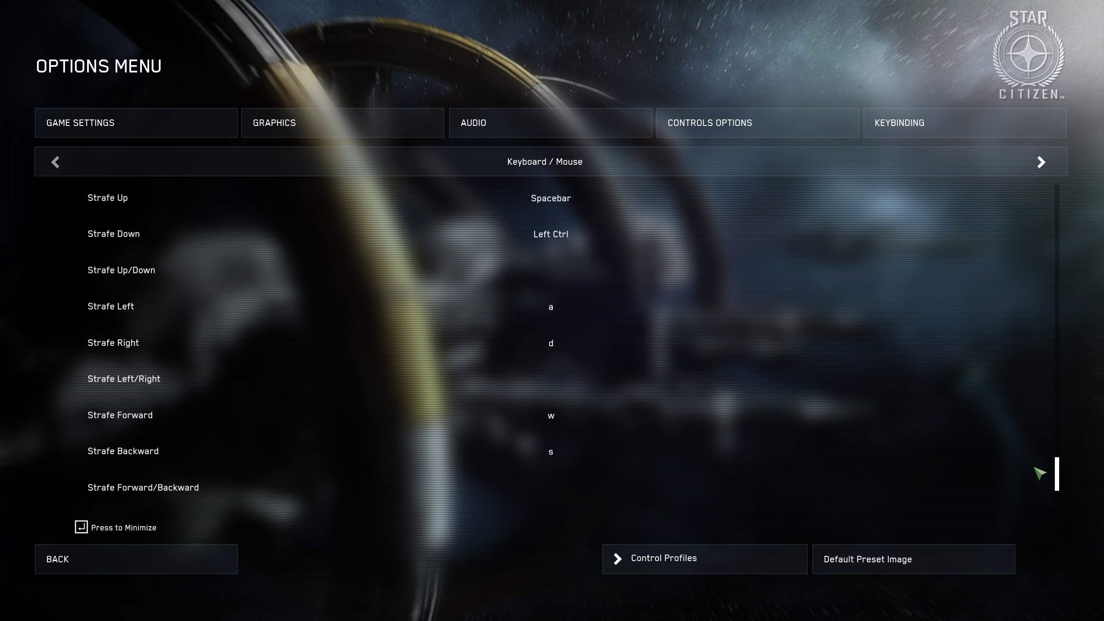
pyautogui.moveTo(1040, 473)
pyautogui.mouseDown()
pyautogui.moveTo(1046, 424)
pyautogui.moveTo(1034, 489)
pyautogui.mouseUp()
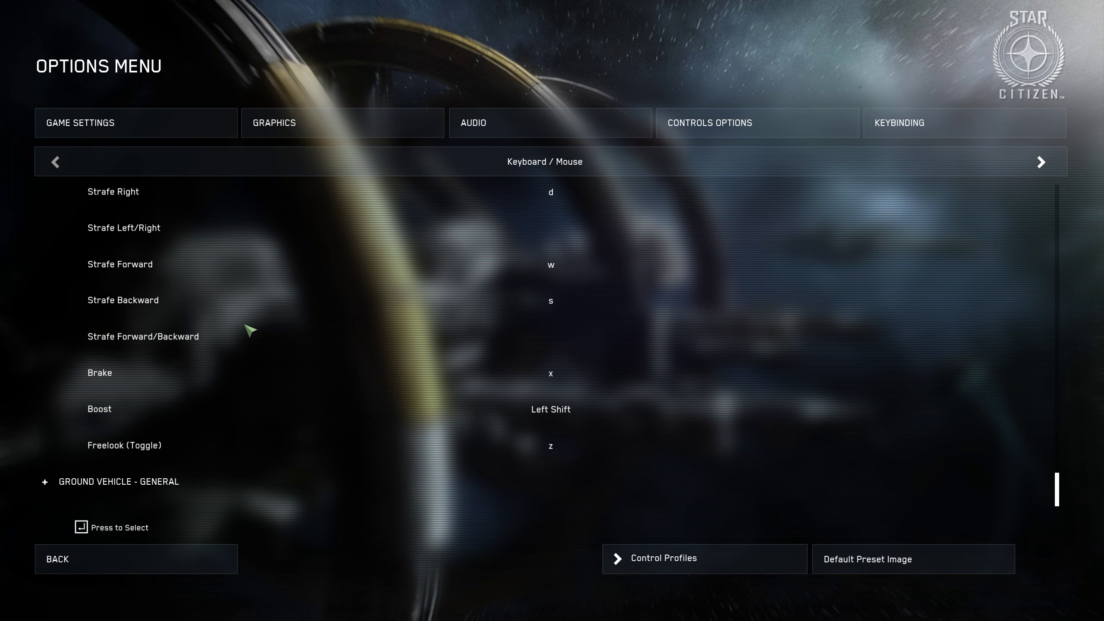
pyautogui.click(201, 340)
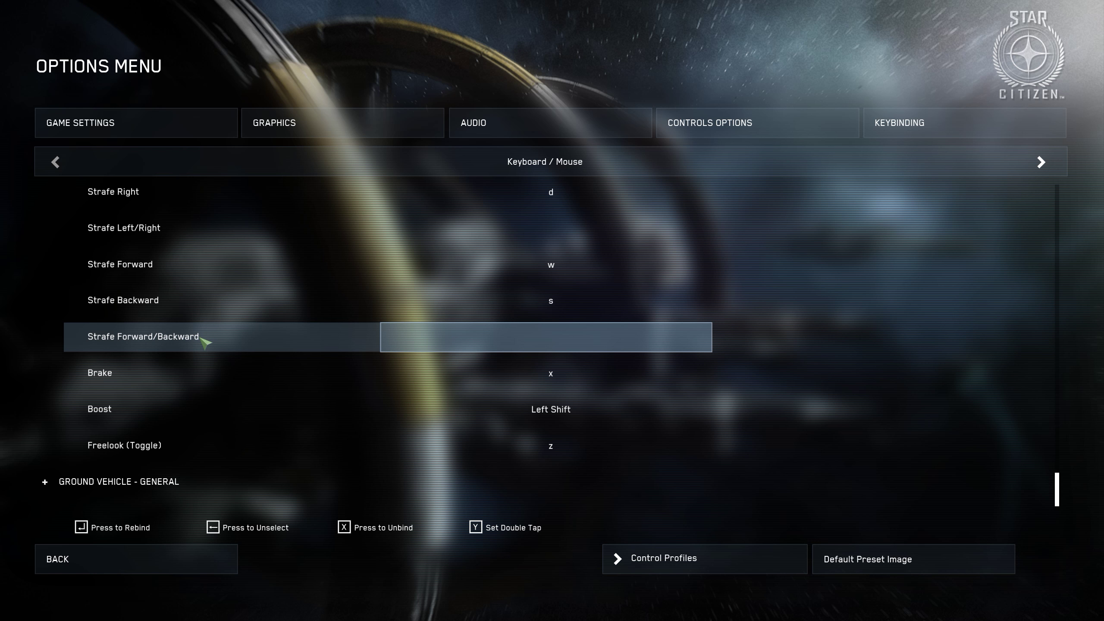
pyautogui.click(202, 340)
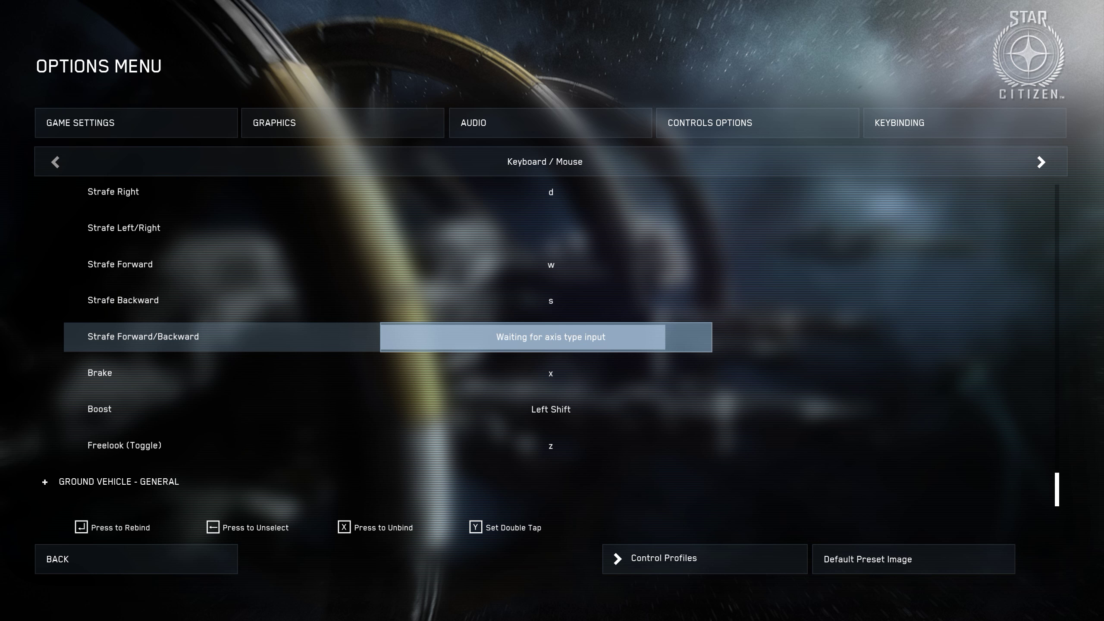
pyautogui.click(210, 345)
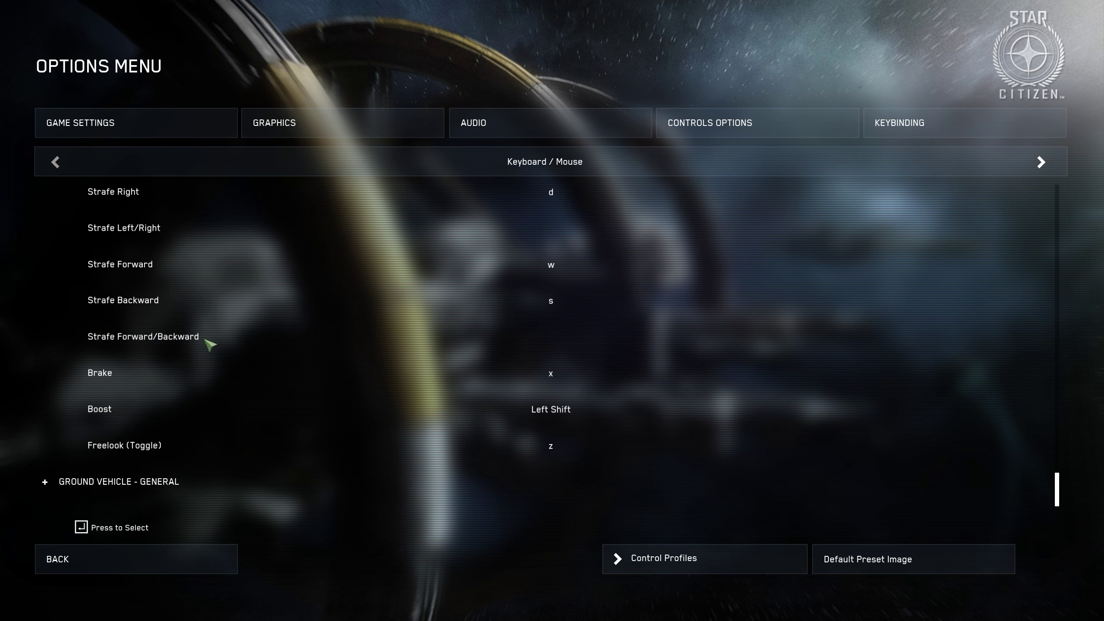
pyautogui.click(124, 342)
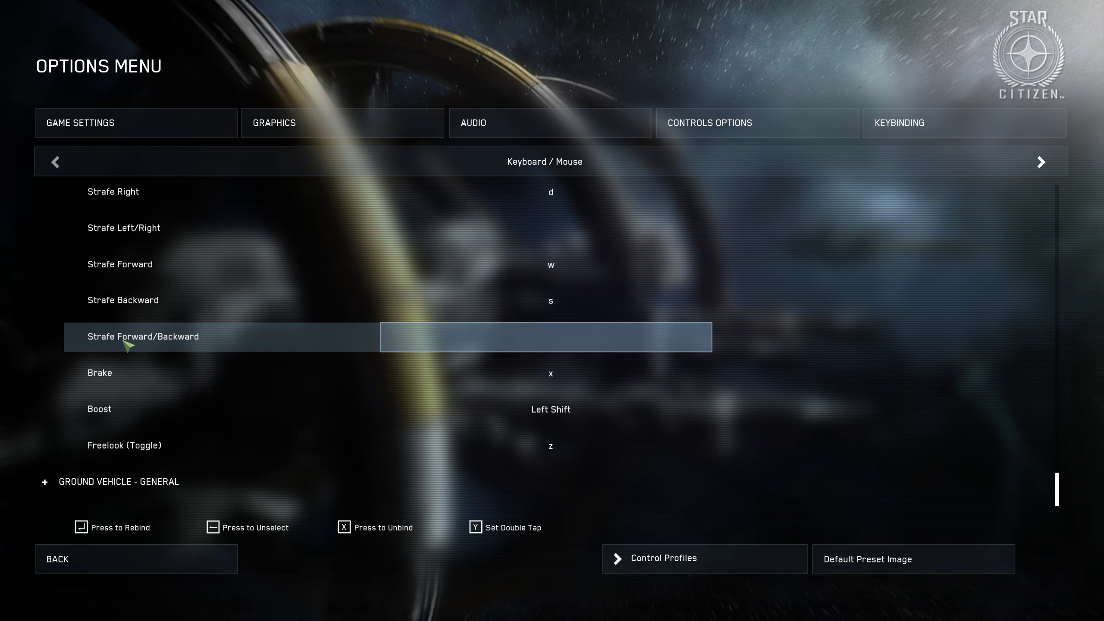
pyautogui.click(1059, 478)
pyautogui.moveTo(1058, 477)
pyautogui.mouseDown()
pyautogui.moveTo(1057, 491)
pyautogui.moveTo(1066, 360)
pyautogui.moveTo(1069, 476)
pyautogui.mouseUp()
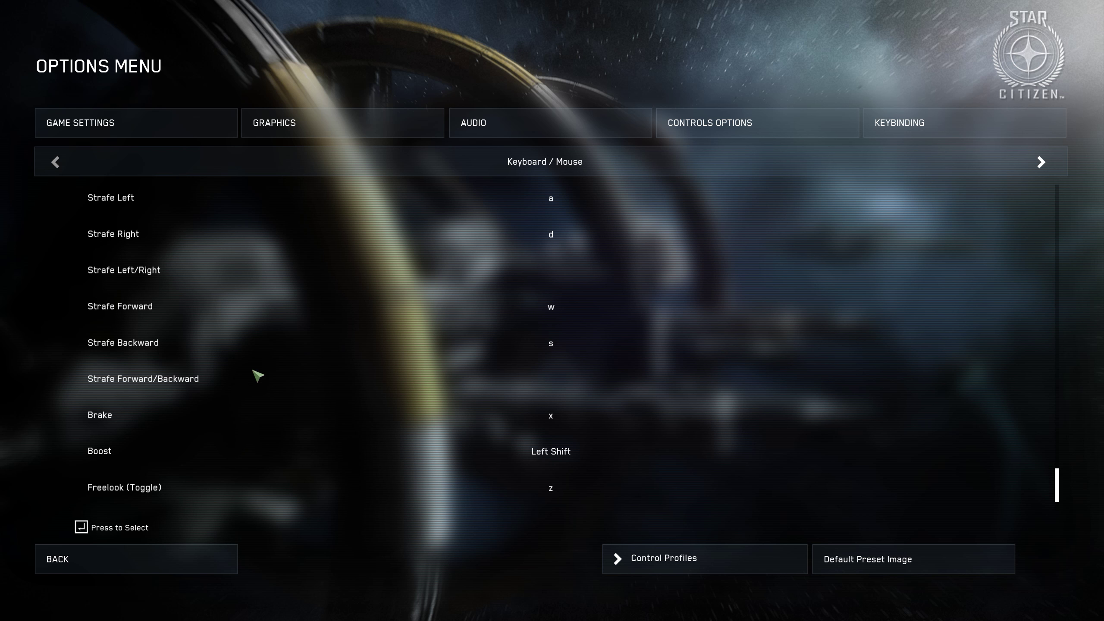
pyautogui.click(182, 376)
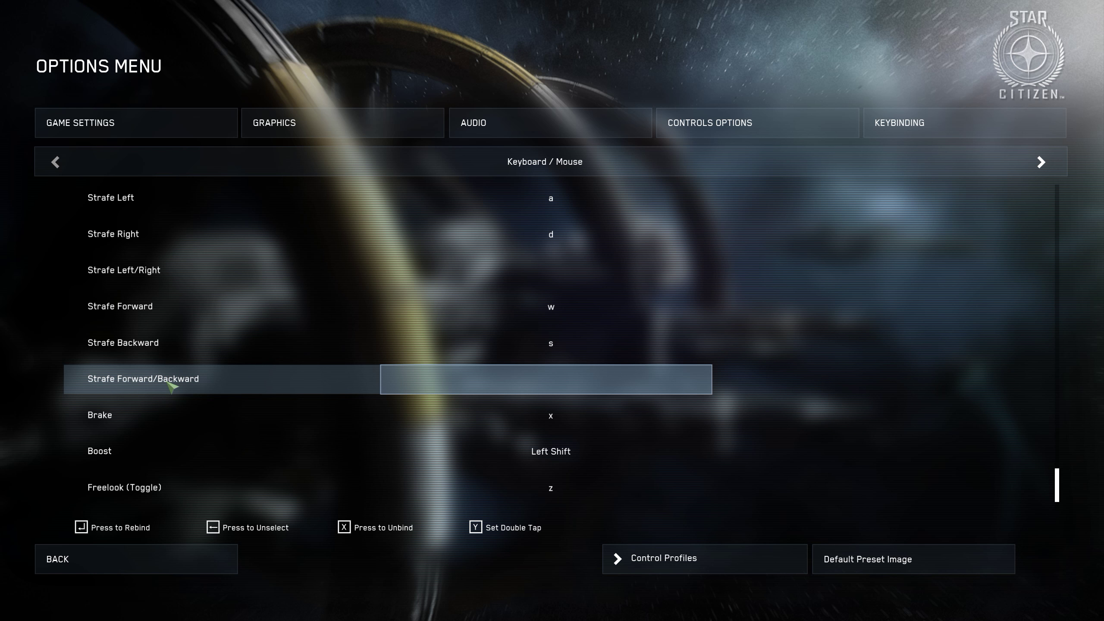
pyautogui.click(559, 385)
pyautogui.scroll(-1, 559, 385)
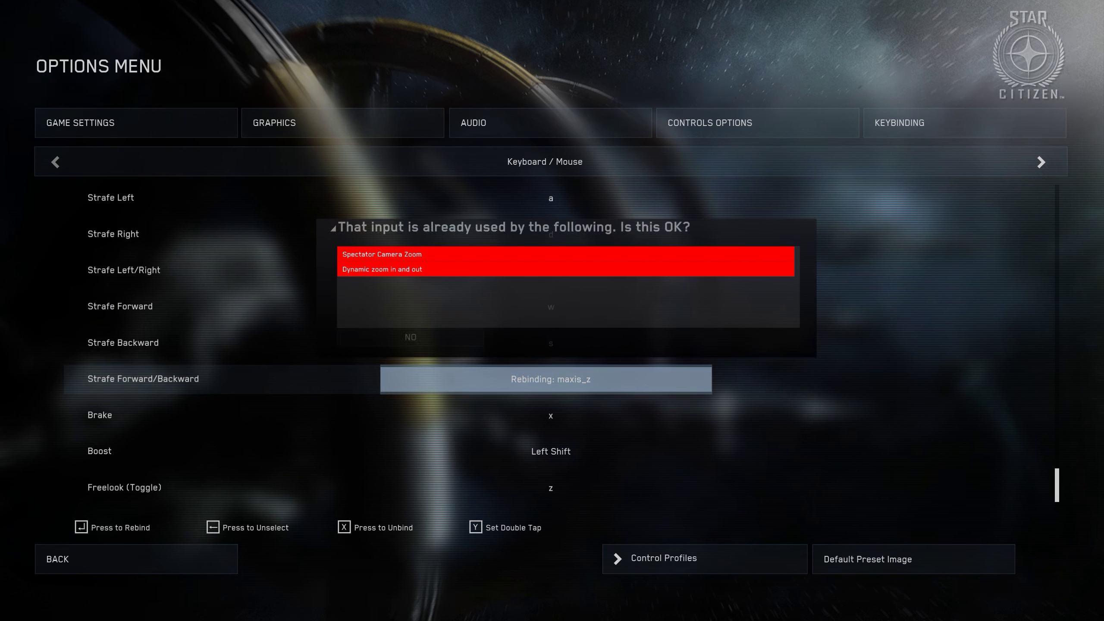
pyautogui.click(372, 340)
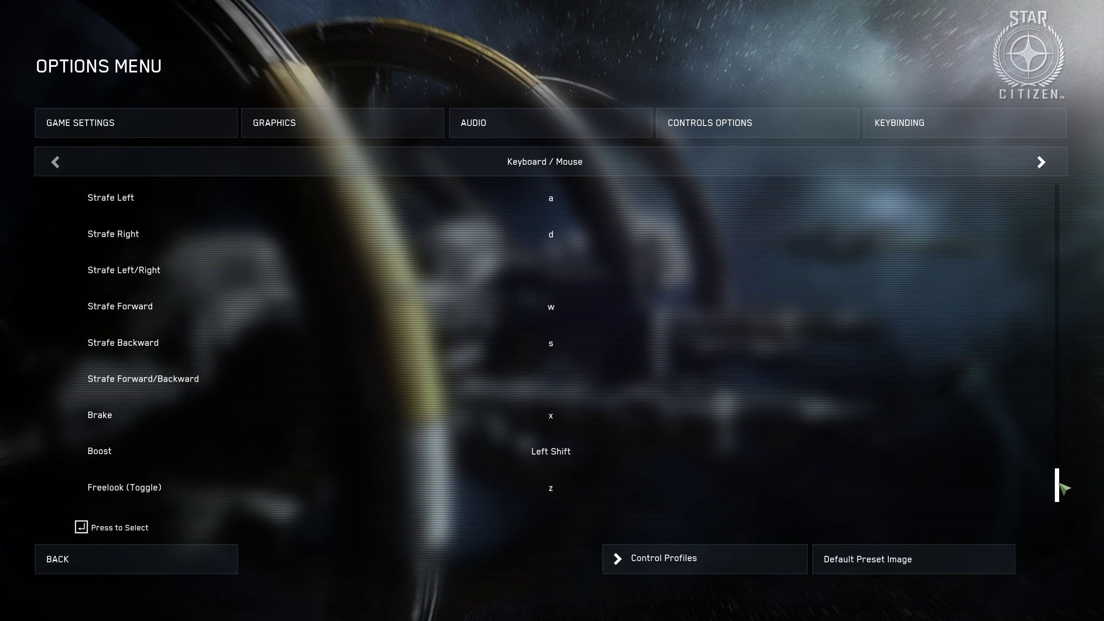
pyautogui.scroll(-3, 1063, 487)
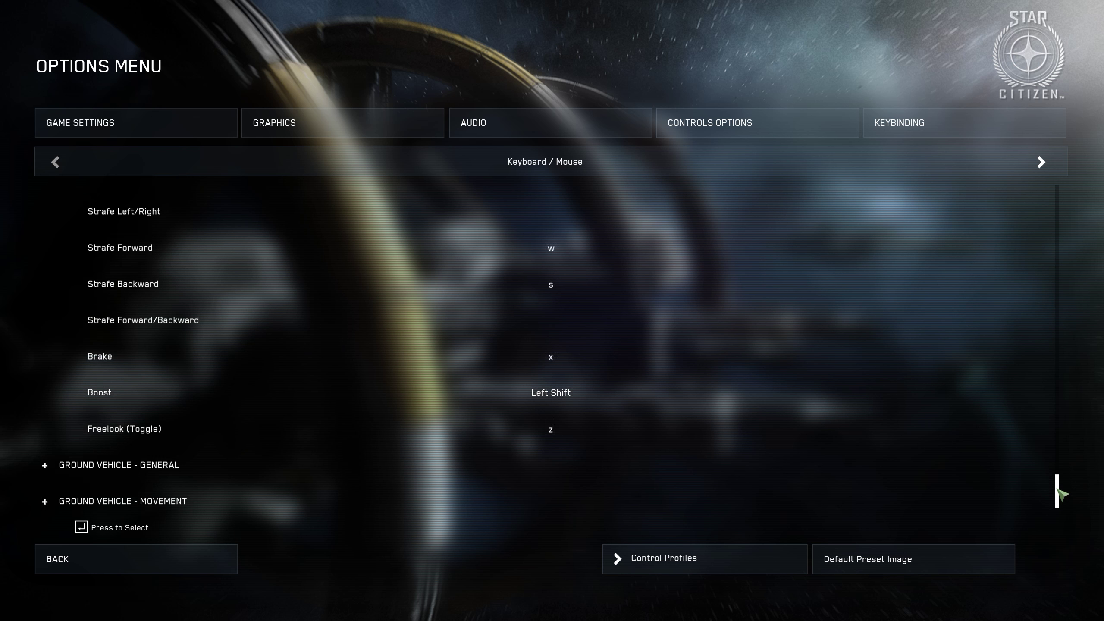
pyautogui.moveTo(1053, 497); pyautogui.dragTo(1039, 400)
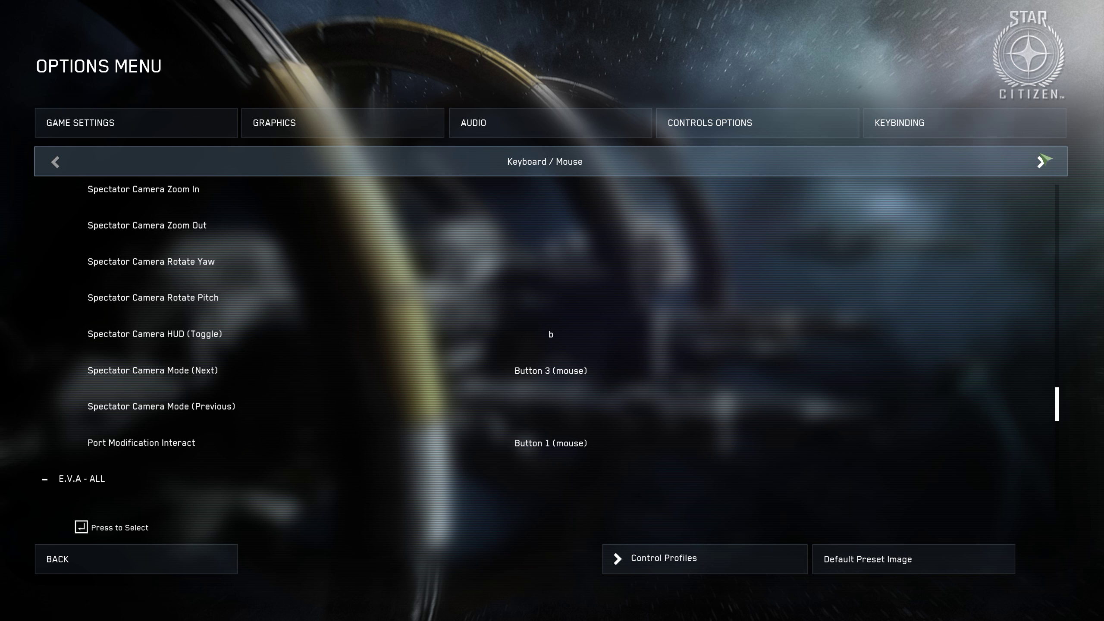
# Switch the device to GamePad and scroll through its expanded ON FOOT - ALL bindings.
pyautogui.click(1042, 161)
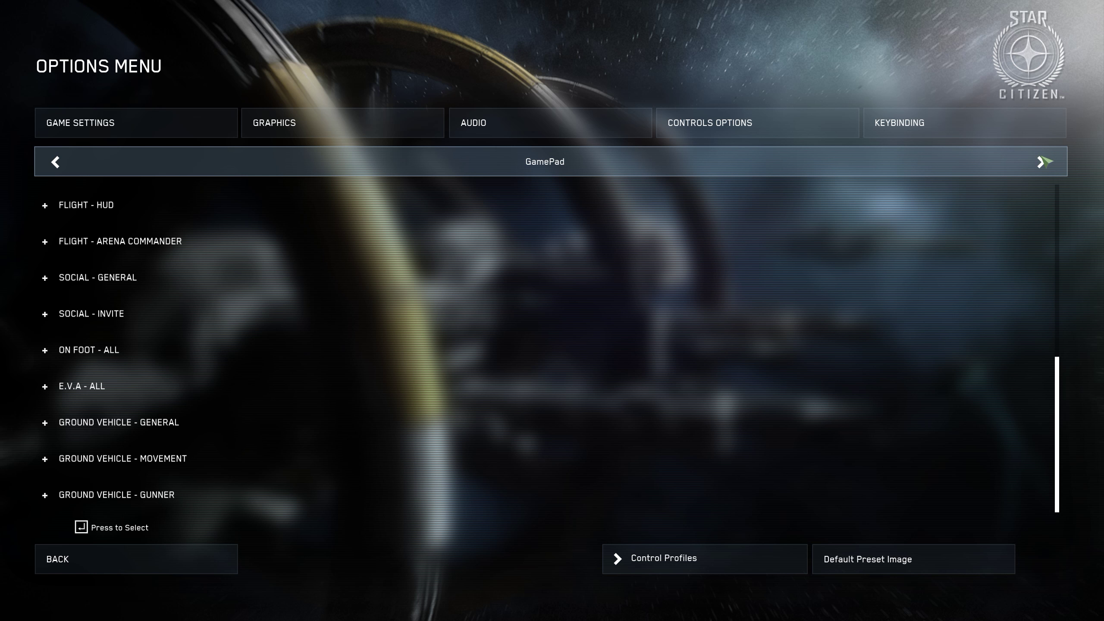
pyautogui.click(45, 351)
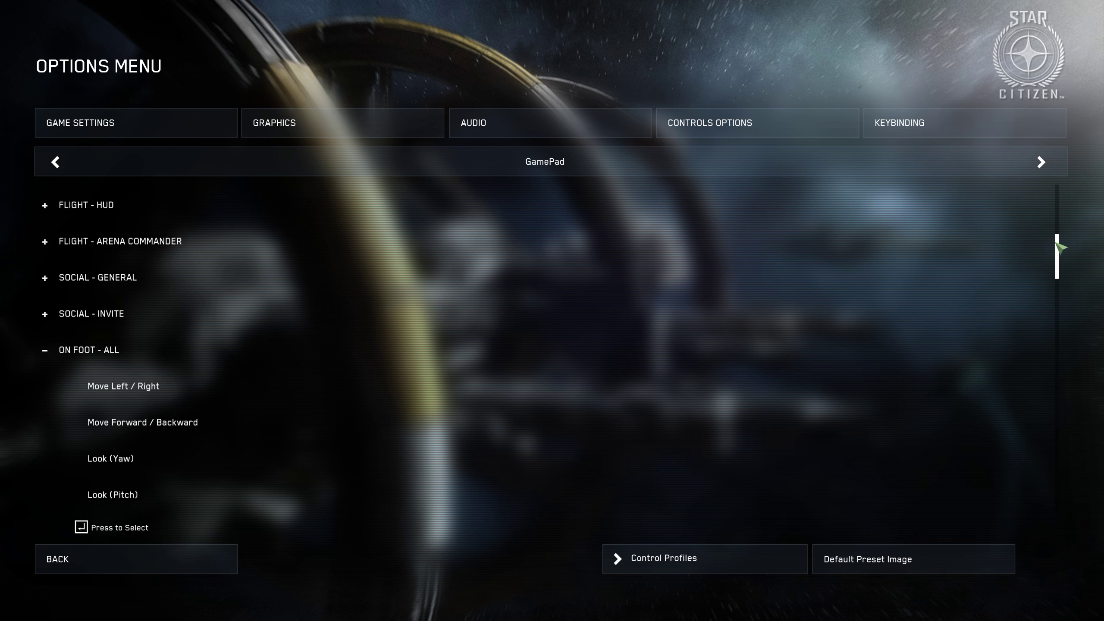
pyautogui.moveTo(1061, 248); pyautogui.dragTo(1061, 271)
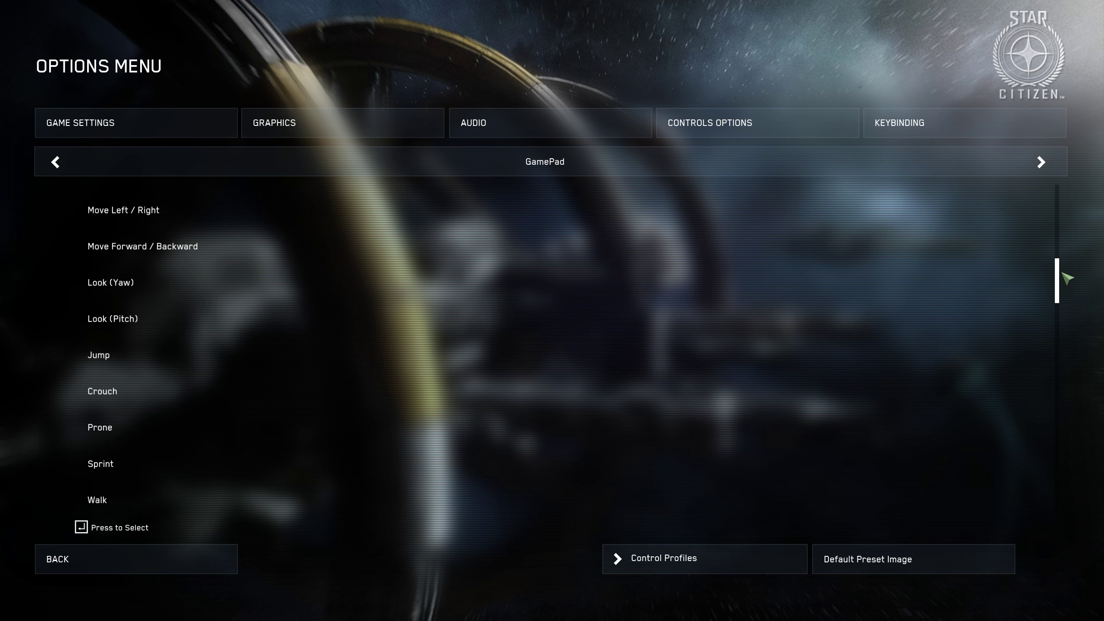
pyautogui.moveTo(1063, 285); pyautogui.dragTo(1057, 514)
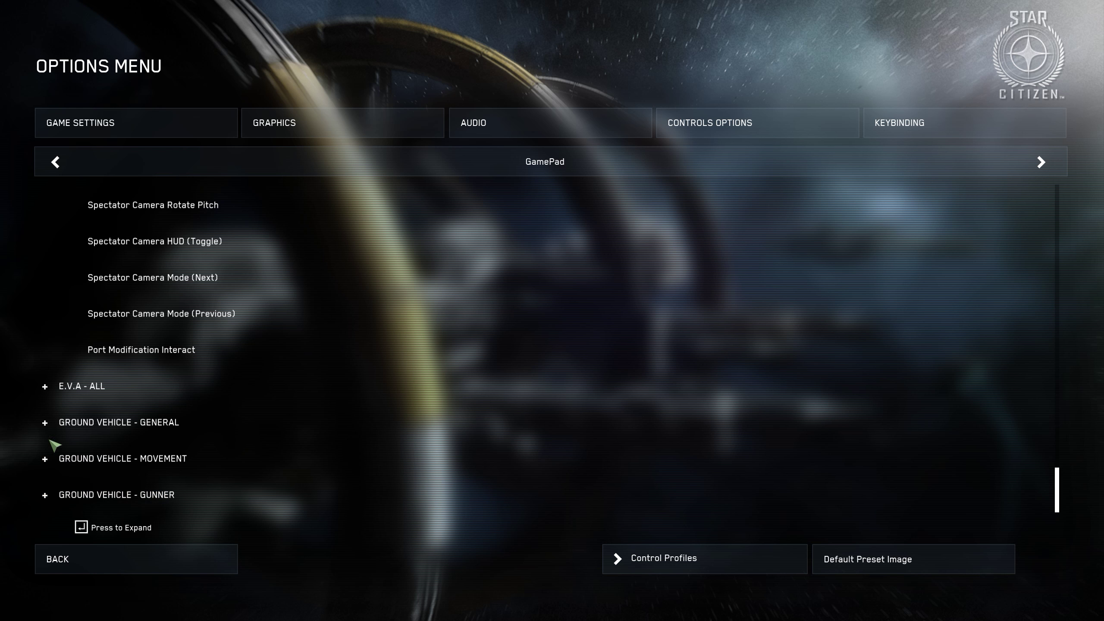
# Expand the GamePad E.V.A - ALL bindings, then switch the device to Joystick / HOTAS.
pyautogui.click(45, 386)
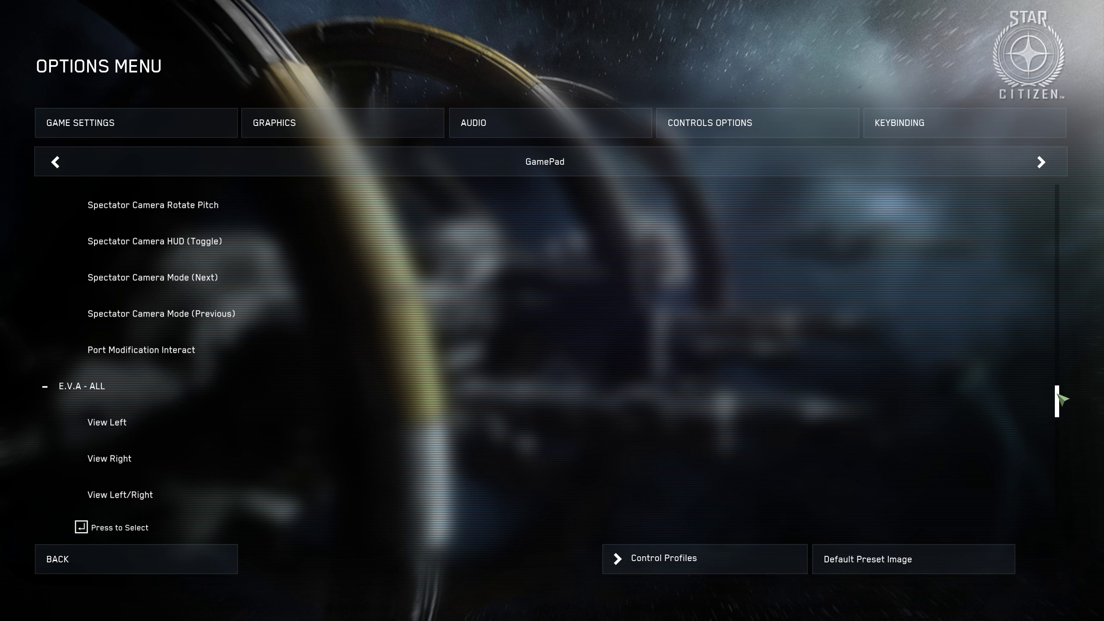
pyautogui.moveTo(1062, 400); pyautogui.dragTo(1067, 501)
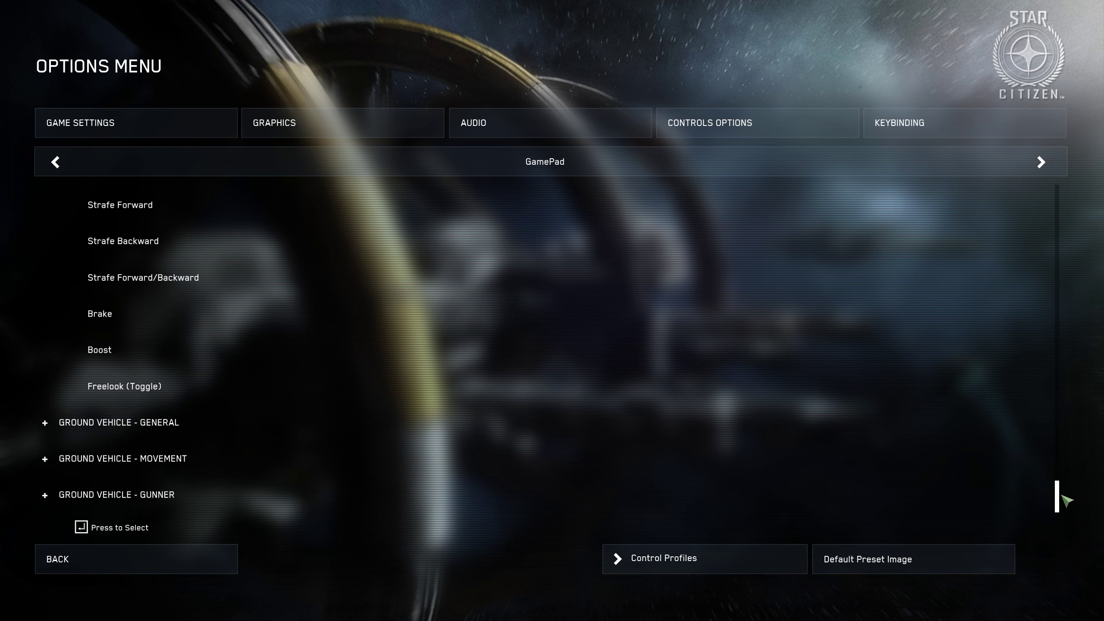
pyautogui.click(1038, 165)
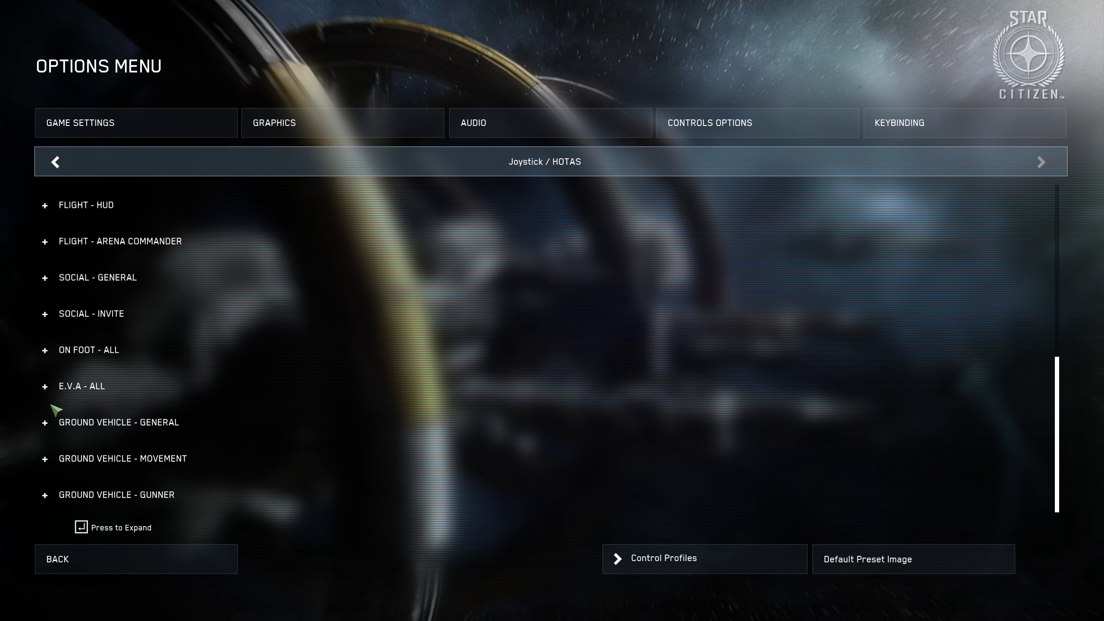
# Expand the Joystick / HOTAS ON FOOT - ALL and E.V.A - ALL categories, finding E.V.A empty.
pyautogui.click(45, 391)
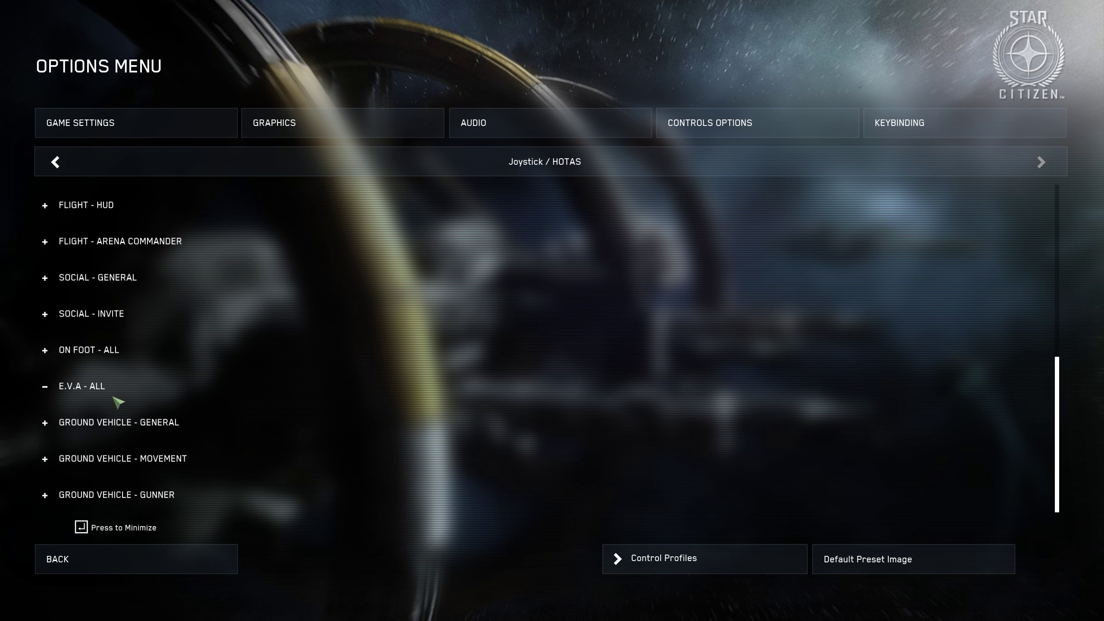
pyautogui.click(44, 352)
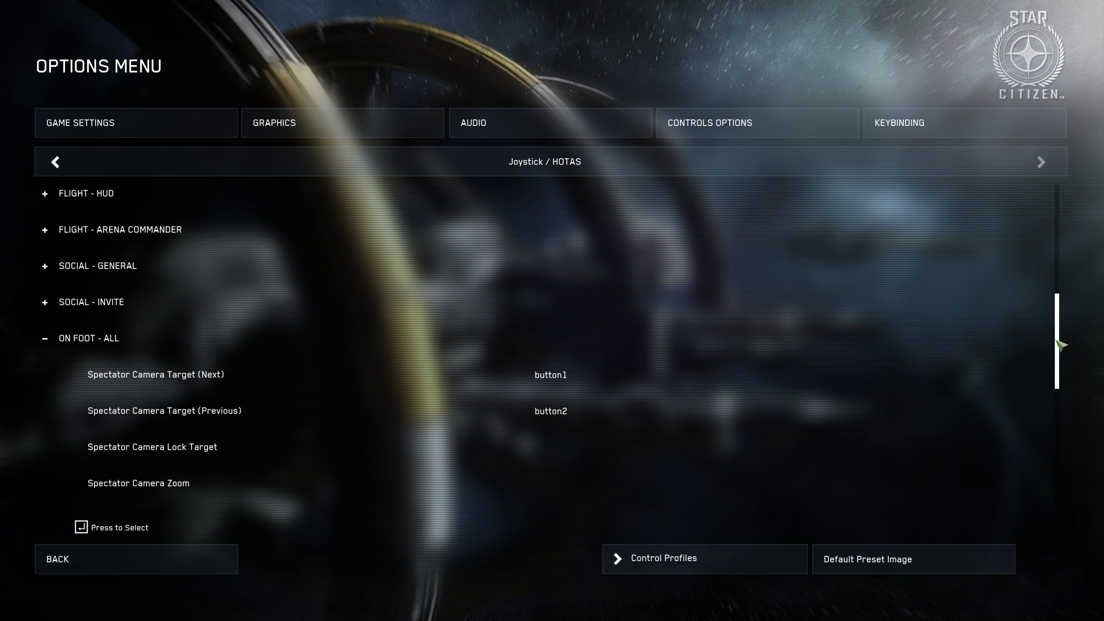
pyautogui.moveTo(1060, 348); pyautogui.dragTo(1056, 470)
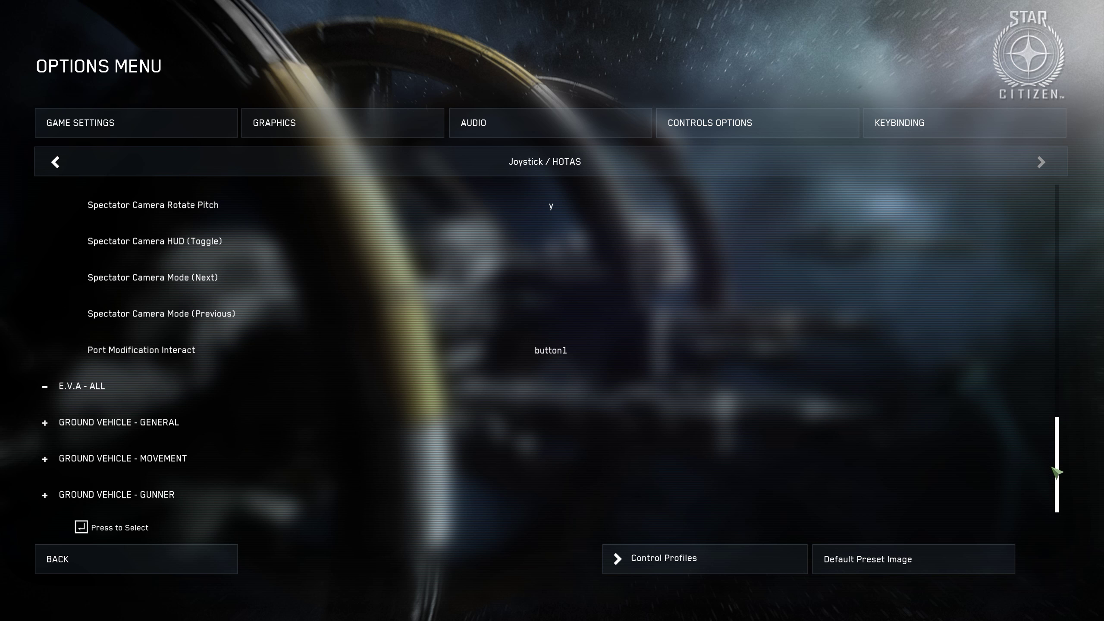
pyautogui.click(91, 401)
pyautogui.moveTo(1063, 434); pyautogui.dragTo(1067, 430)
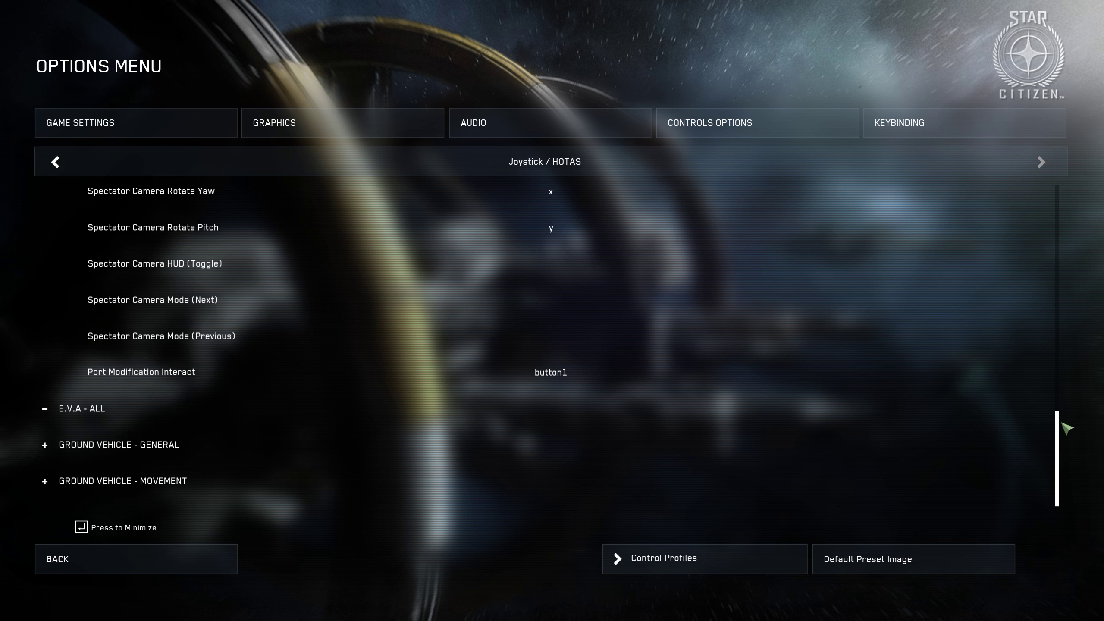
pyautogui.moveTo(1067, 430); pyautogui.dragTo(1071, 357)
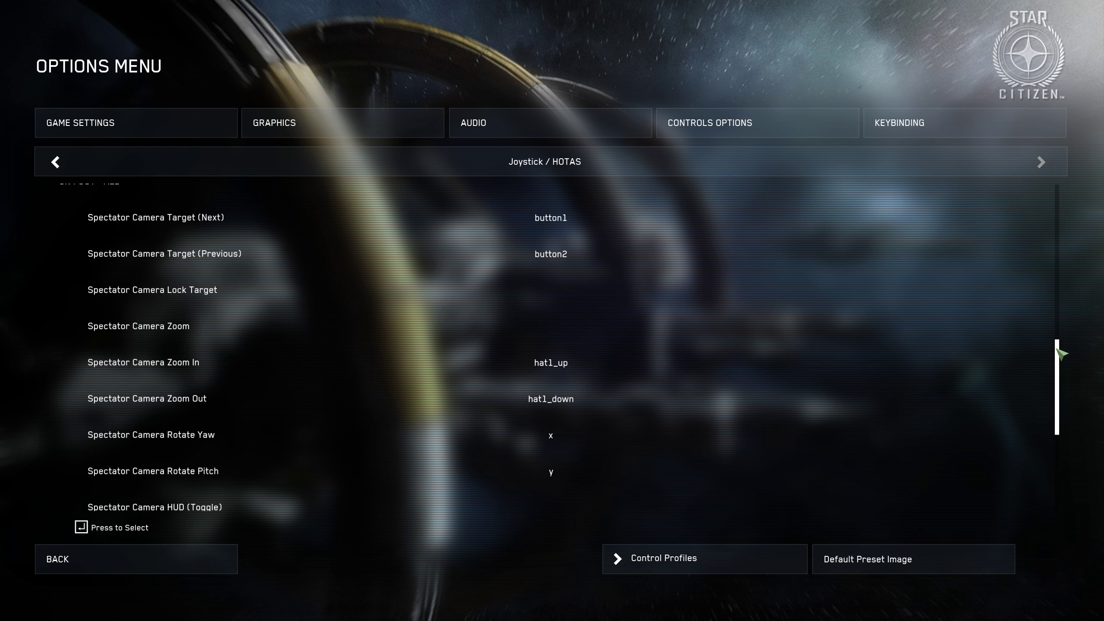
pyautogui.scroll(-1, 1059, 351)
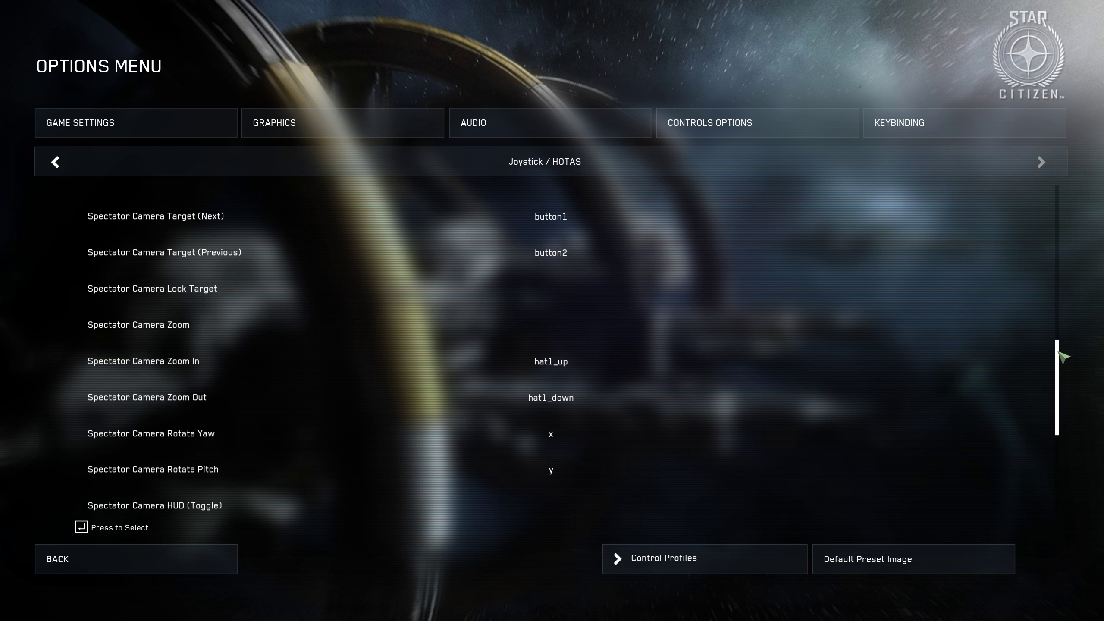
pyautogui.moveTo(1058, 354)
pyautogui.mouseDown()
pyautogui.moveTo(1058, 373)
pyautogui.moveTo(1064, 348)
pyautogui.mouseUp()
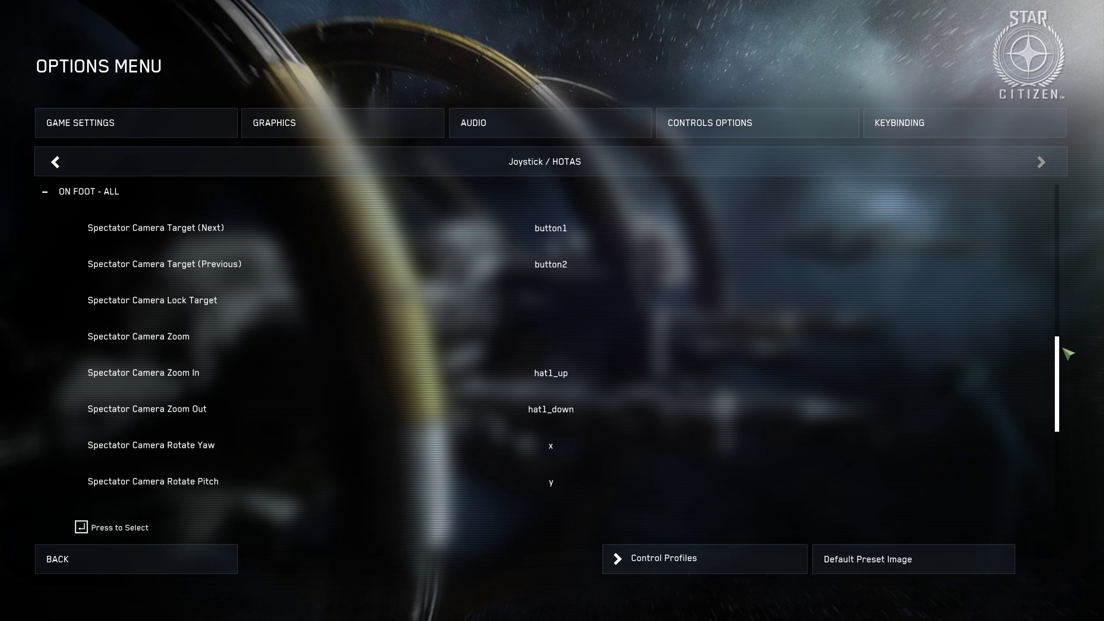
pyautogui.moveTo(1063, 348); pyautogui.dragTo(1066, 337)
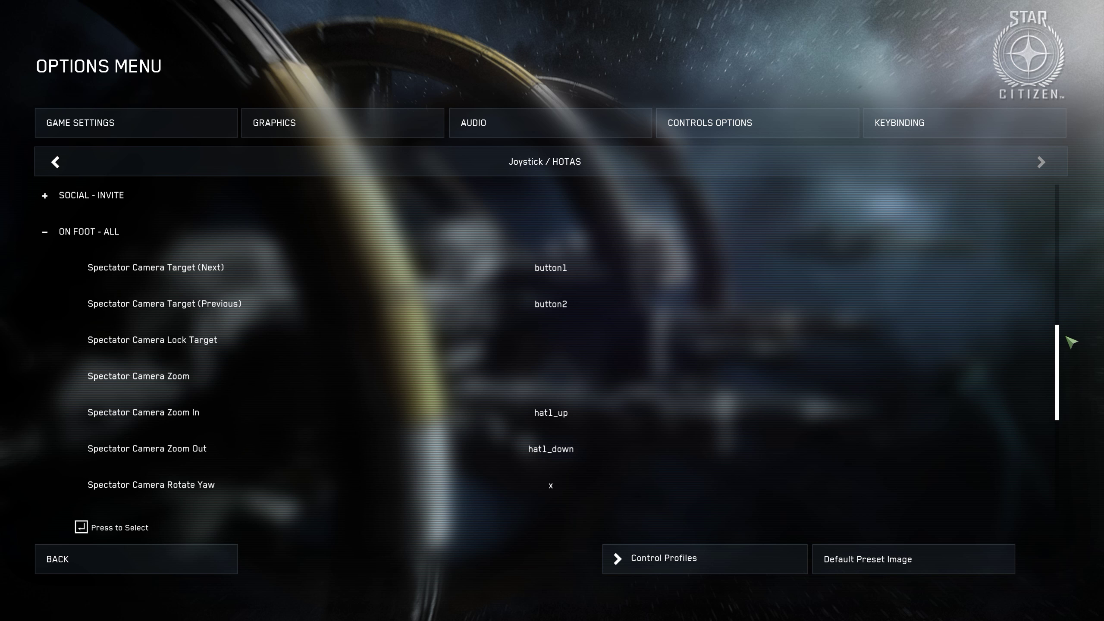
pyautogui.moveTo(1071, 343); pyautogui.dragTo(1089, 413)
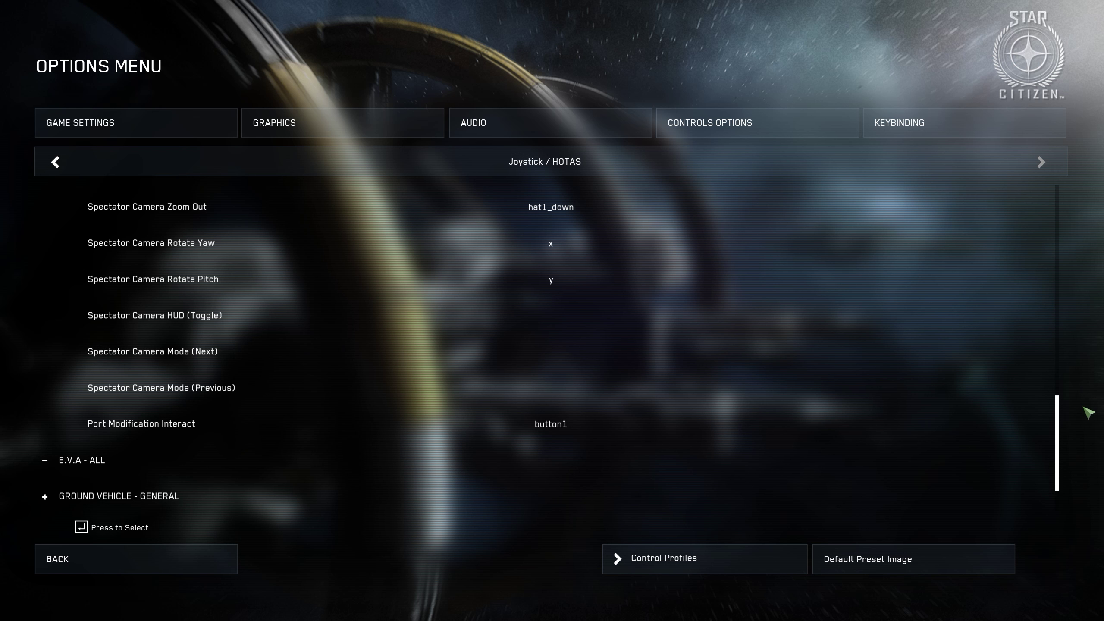
pyautogui.scroll(-2, 1089, 413)
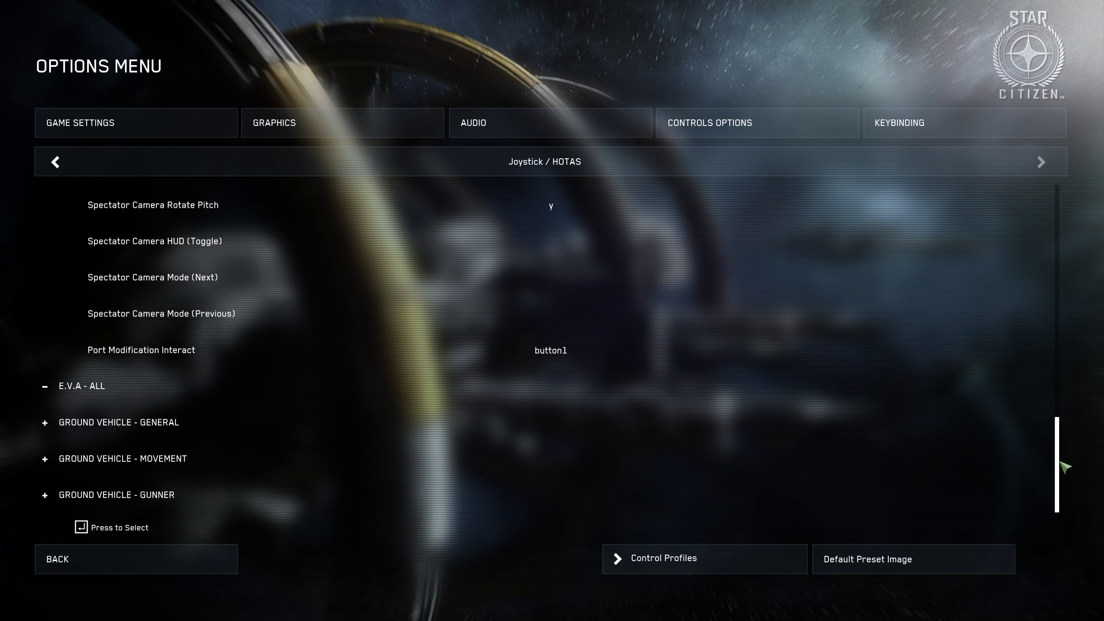
# Scroll the Joystick / HOTAS list to Spectator Camera bindings like Target (Next) and Zoom In.
pyautogui.moveTo(1060, 462); pyautogui.dragTo(1065, 417)
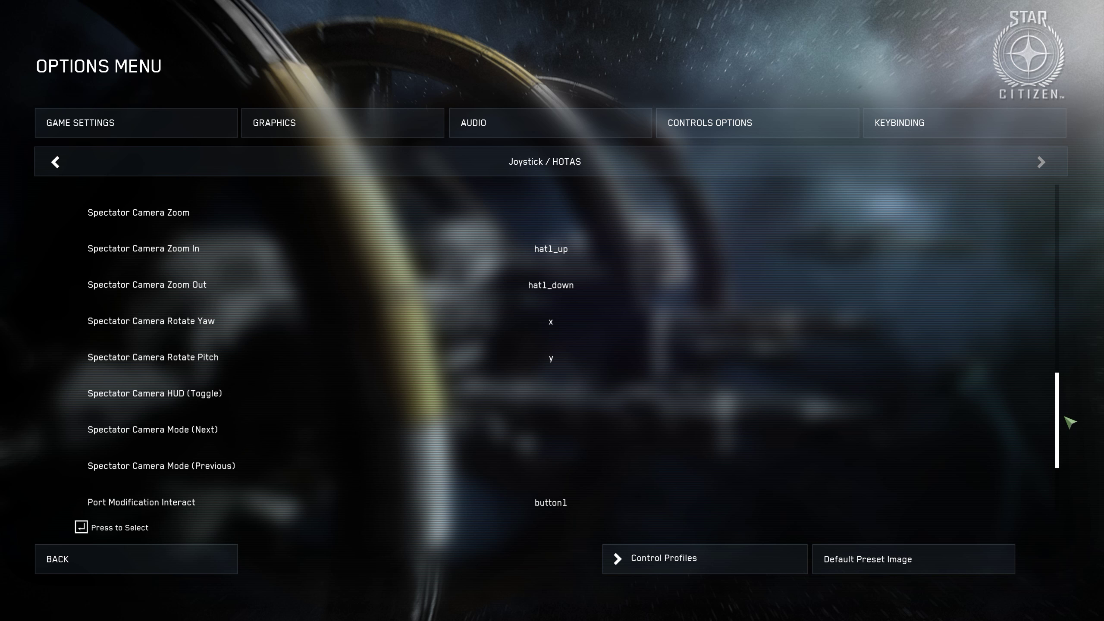
pyautogui.scroll(-4, 1070, 422)
pyautogui.scroll(9, 1060, 476)
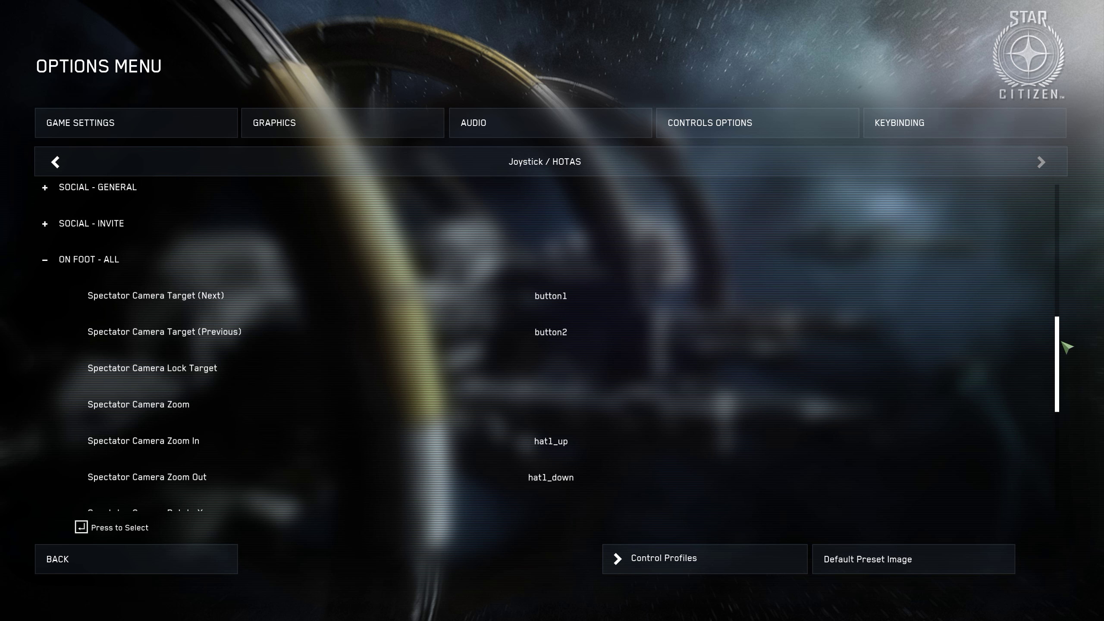
pyautogui.moveTo(1063, 348); pyautogui.dragTo(1088, 402)
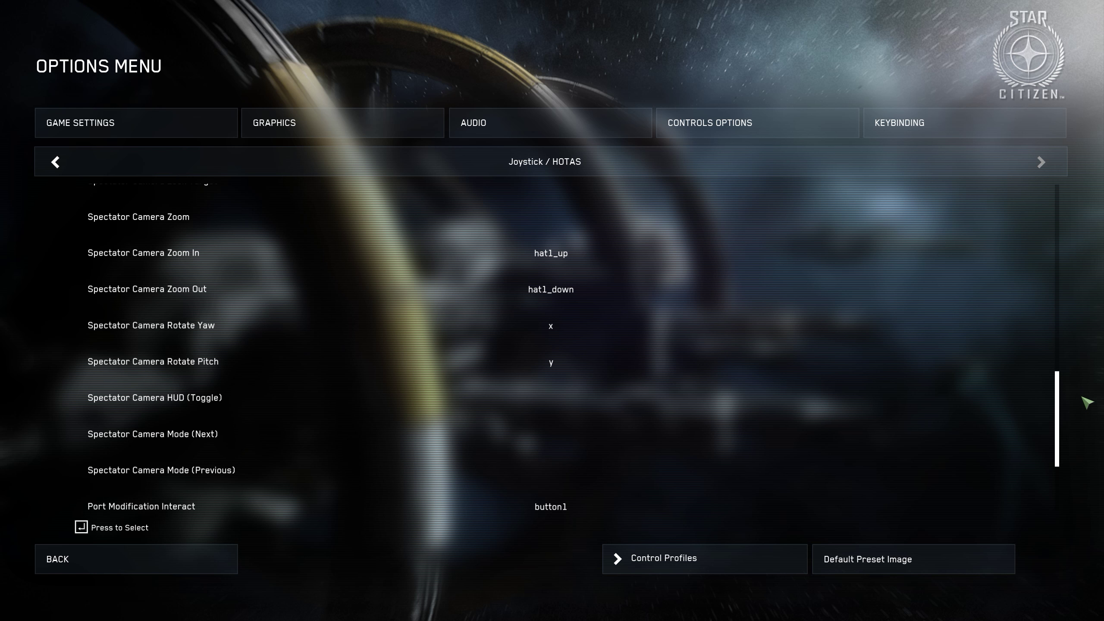
pyautogui.scroll(3, 1087, 403)
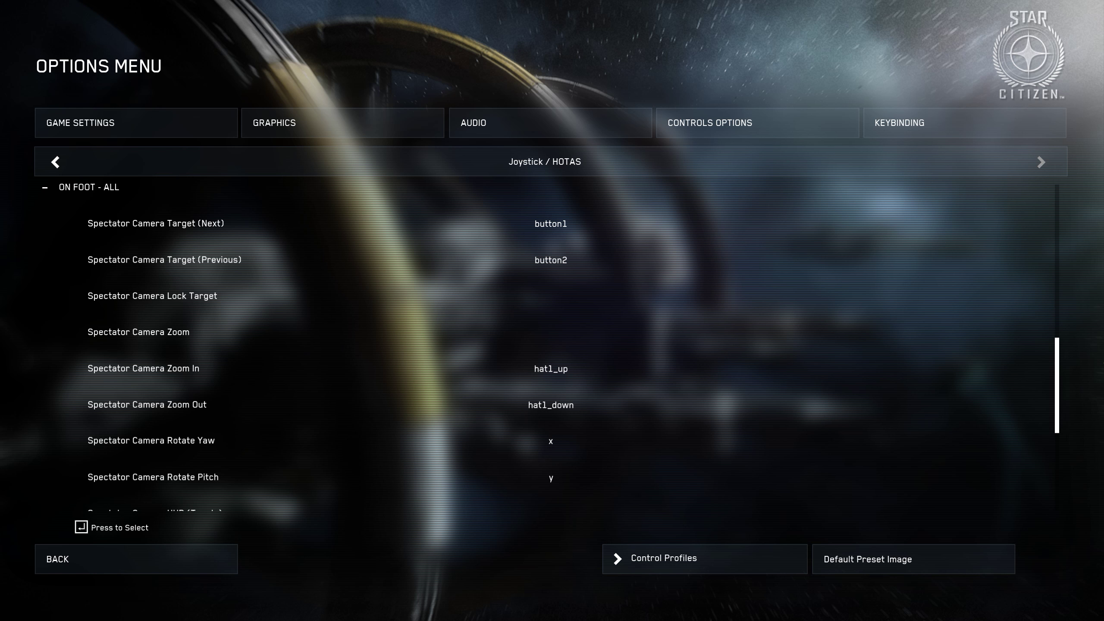
pyautogui.scroll(1, 544, 348)
pyautogui.scroll(-5, 1100, 416)
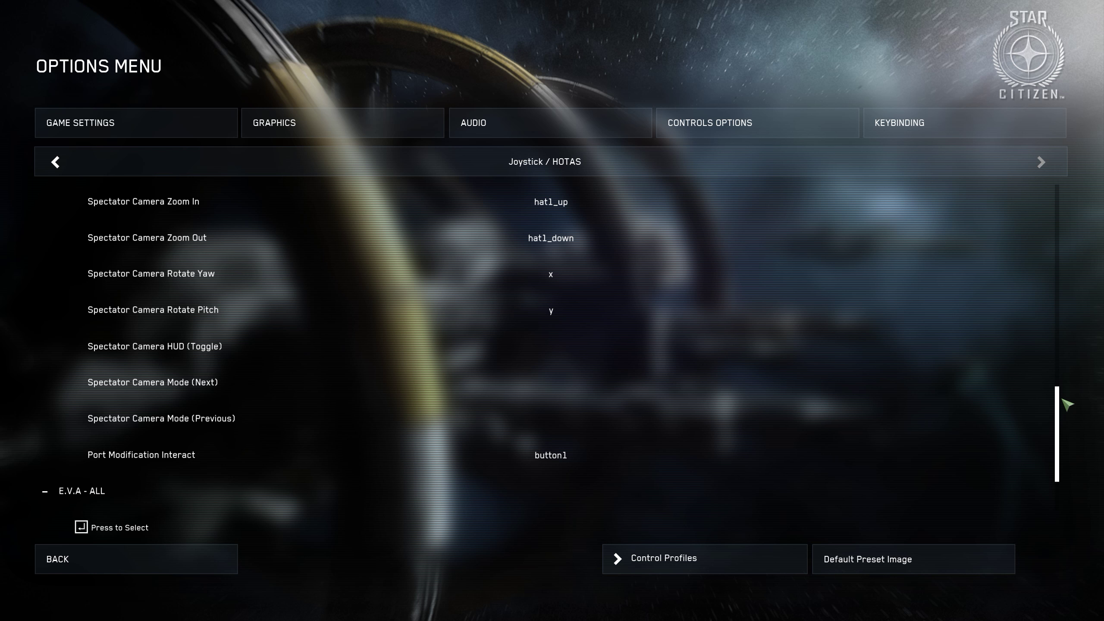
pyautogui.moveTo(1060, 399); pyautogui.dragTo(1060, 389)
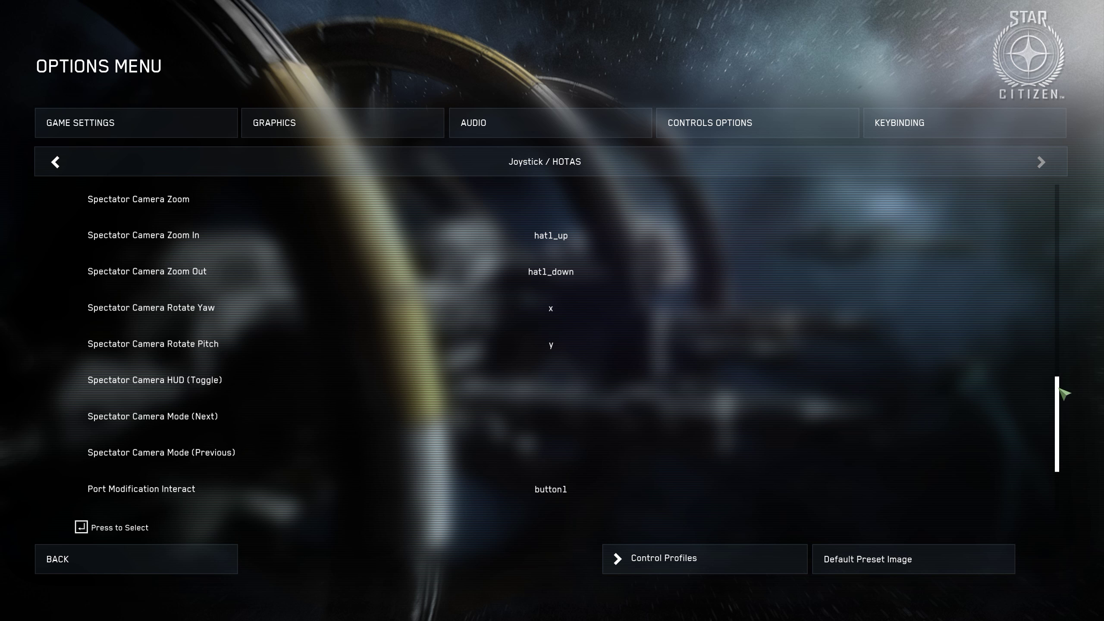
pyautogui.moveTo(1060, 391); pyautogui.dragTo(1061, 373)
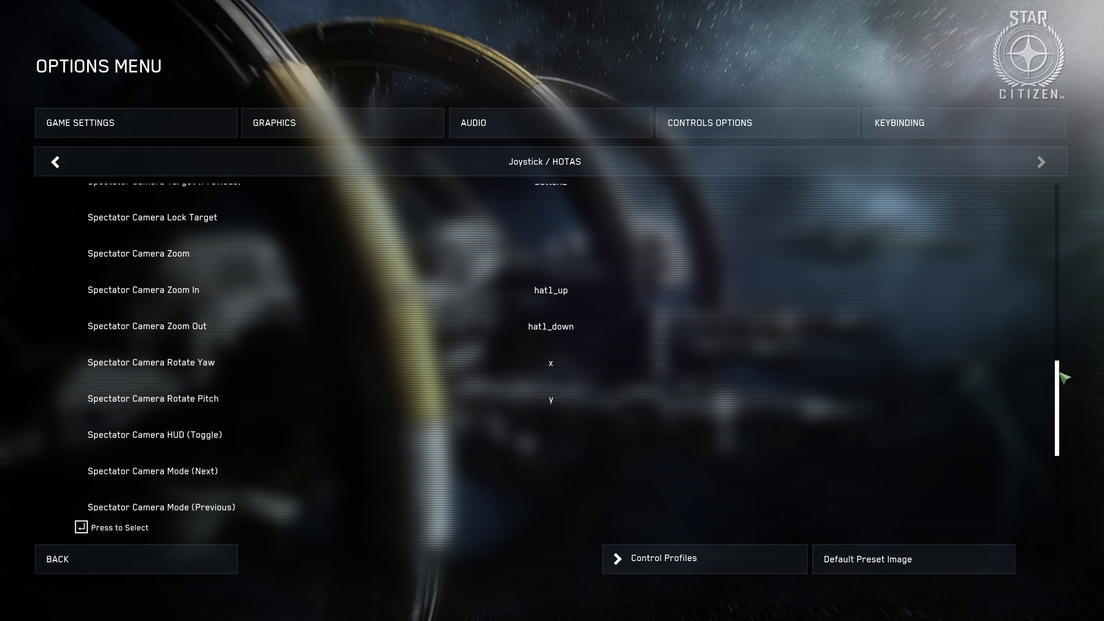
pyautogui.moveTo(1060, 372); pyautogui.dragTo(1060, 361)
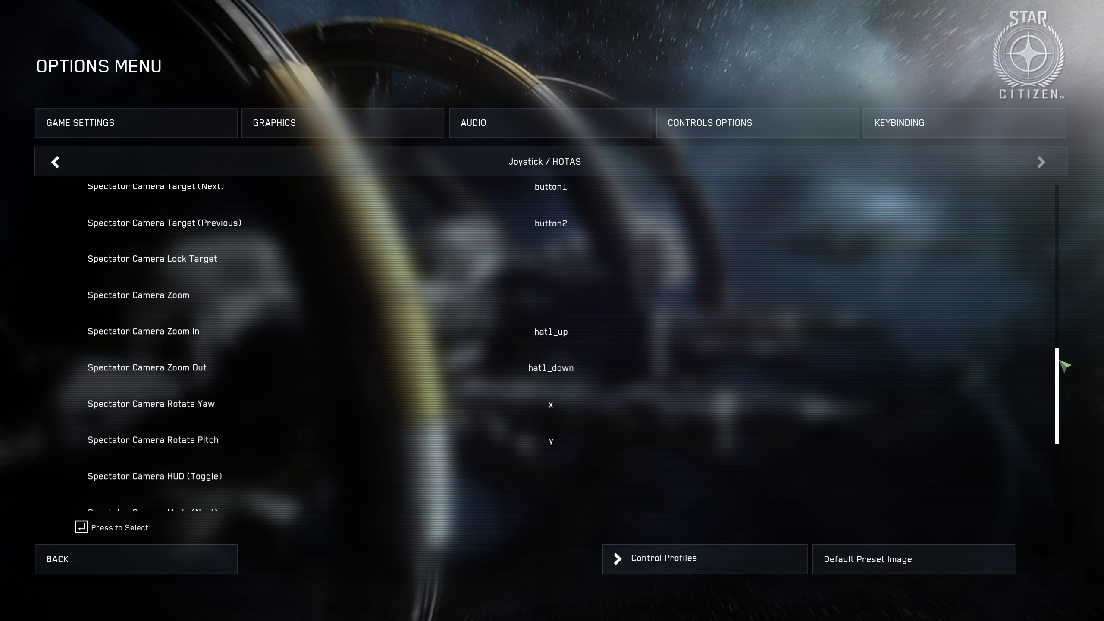
# Return to Keybinding, cycle the device through GamePad to Joystick / HOTAS, and reopen the categories.
pyautogui.press('q')
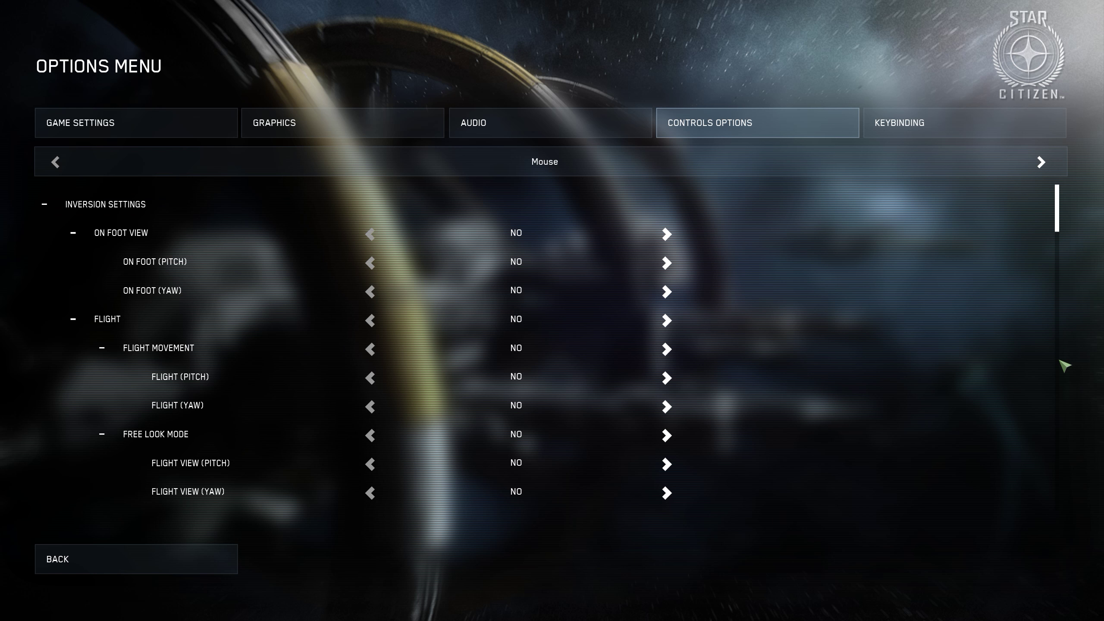
pyautogui.click(1004, 120)
pyautogui.click(1042, 162)
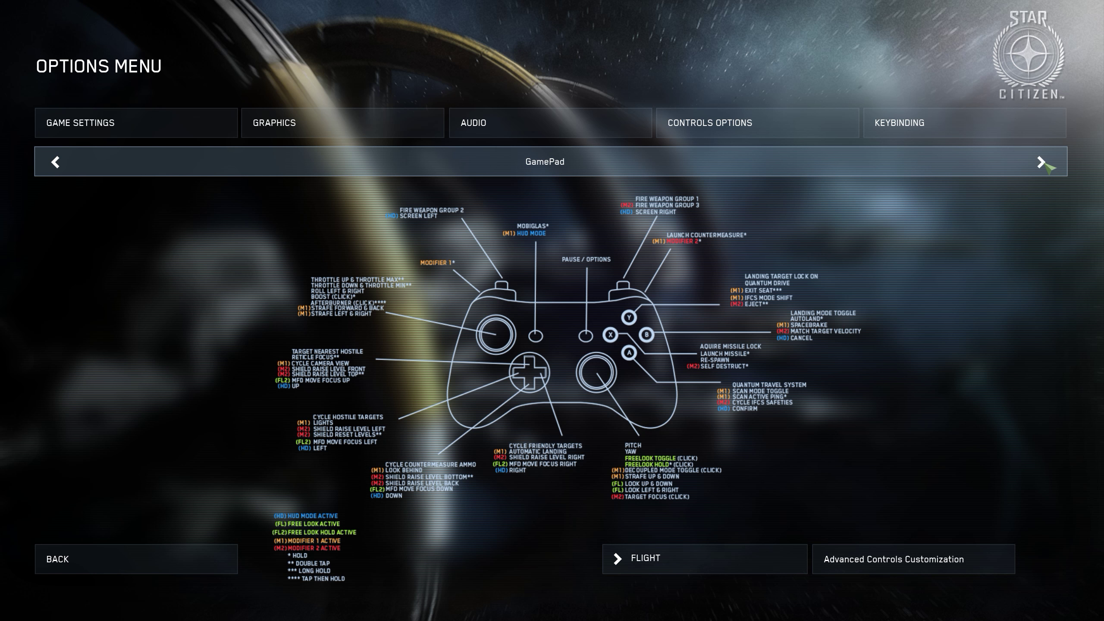
pyautogui.click(1043, 163)
pyautogui.click(969, 552)
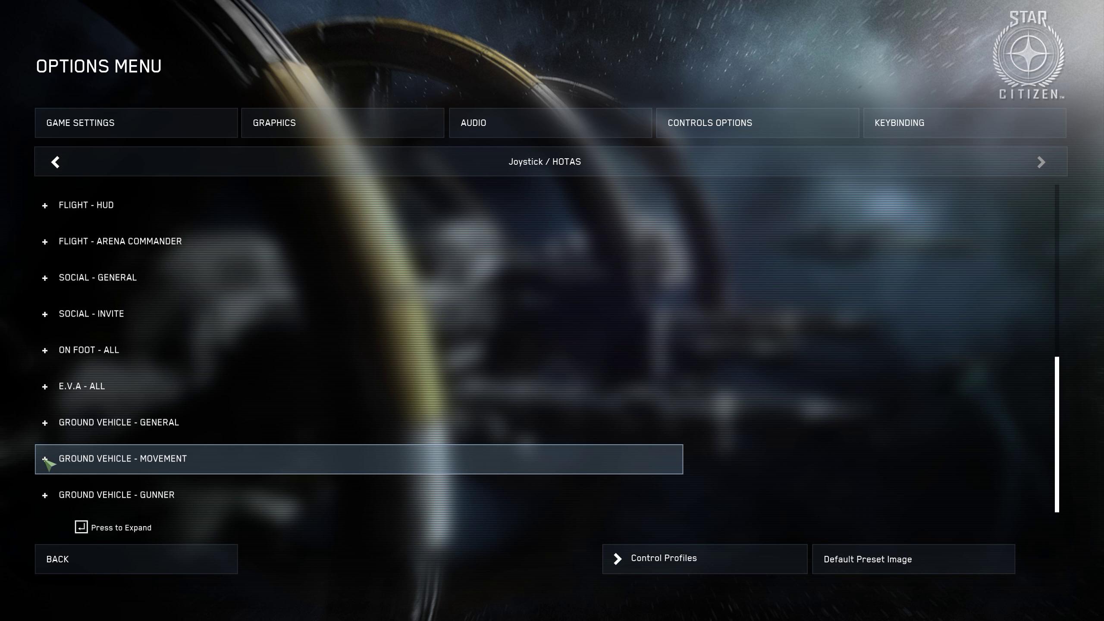
# Expand Joystick / HOTAS ON FOOT - ALL and scroll past Port Modification Interact to E.V.A and GROUND VEHICLE.
pyautogui.click(45, 351)
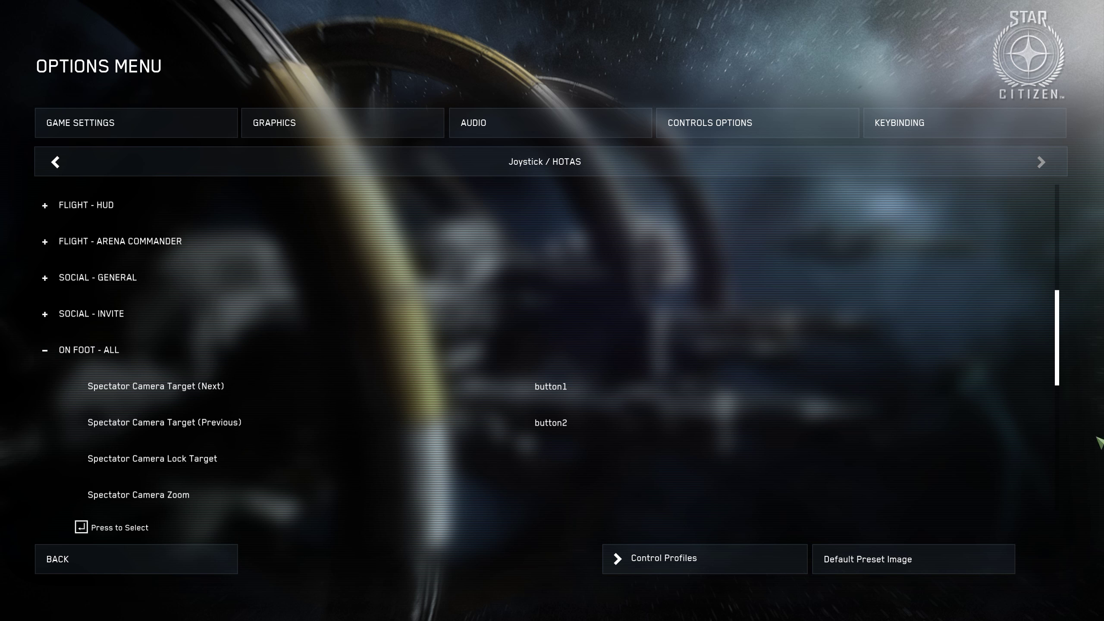
pyautogui.moveTo(1057, 353); pyautogui.dragTo(1061, 400)
pyautogui.scroll(-1, 1061, 398)
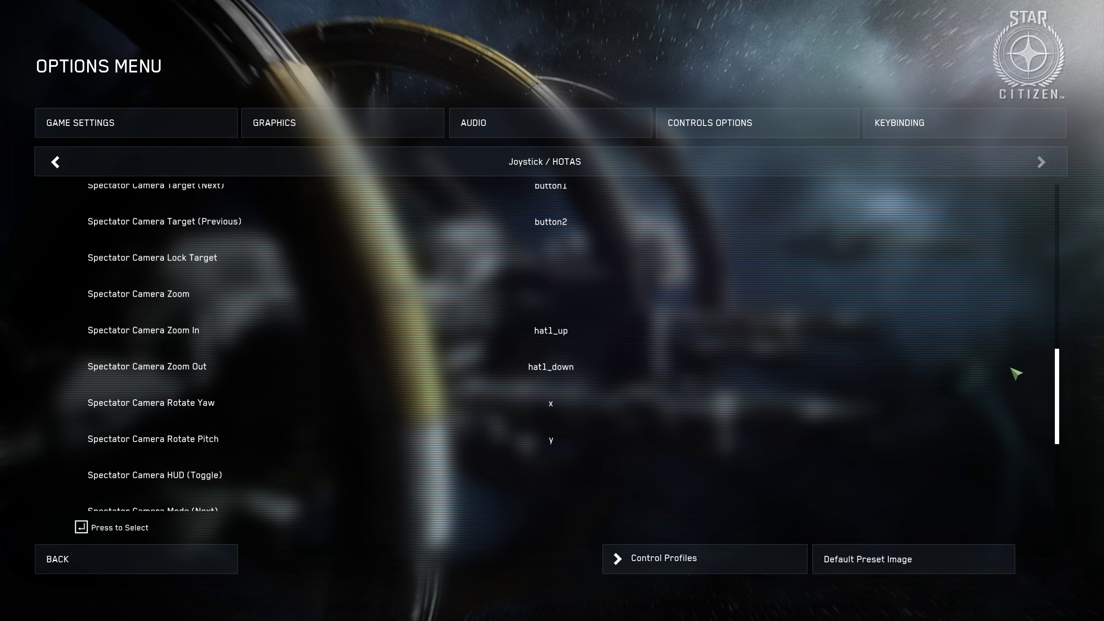
pyautogui.scroll(-1, 1056, 386)
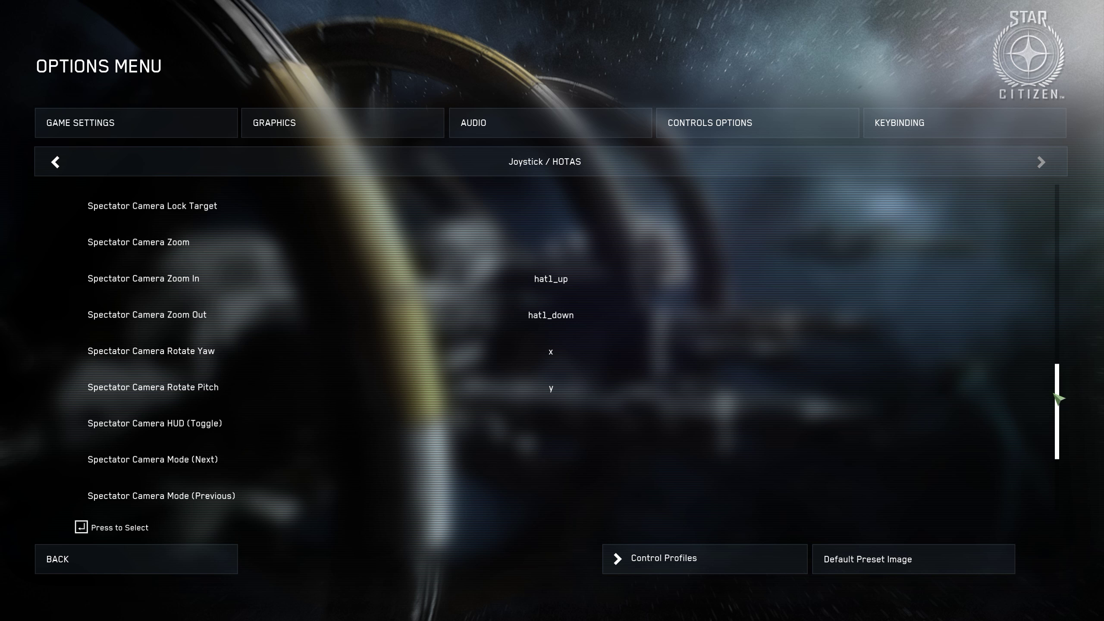
pyautogui.moveTo(1058, 398)
pyautogui.mouseDown()
pyautogui.moveTo(1080, 442)
pyautogui.moveTo(1066, 383)
pyautogui.mouseUp()
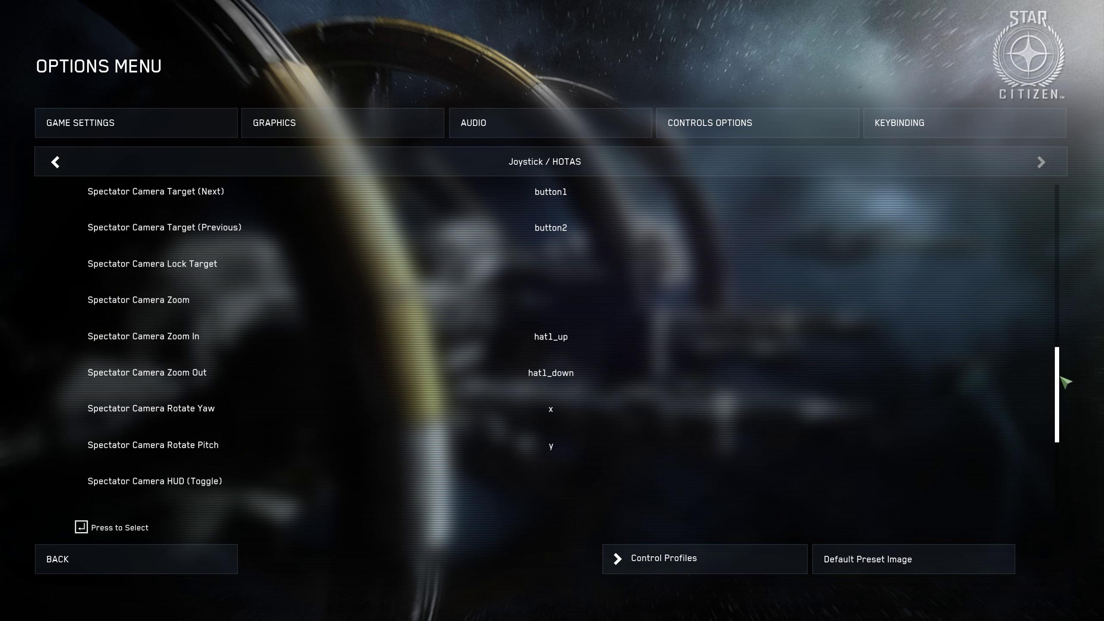
pyautogui.moveTo(1061, 377); pyautogui.dragTo(1066, 340)
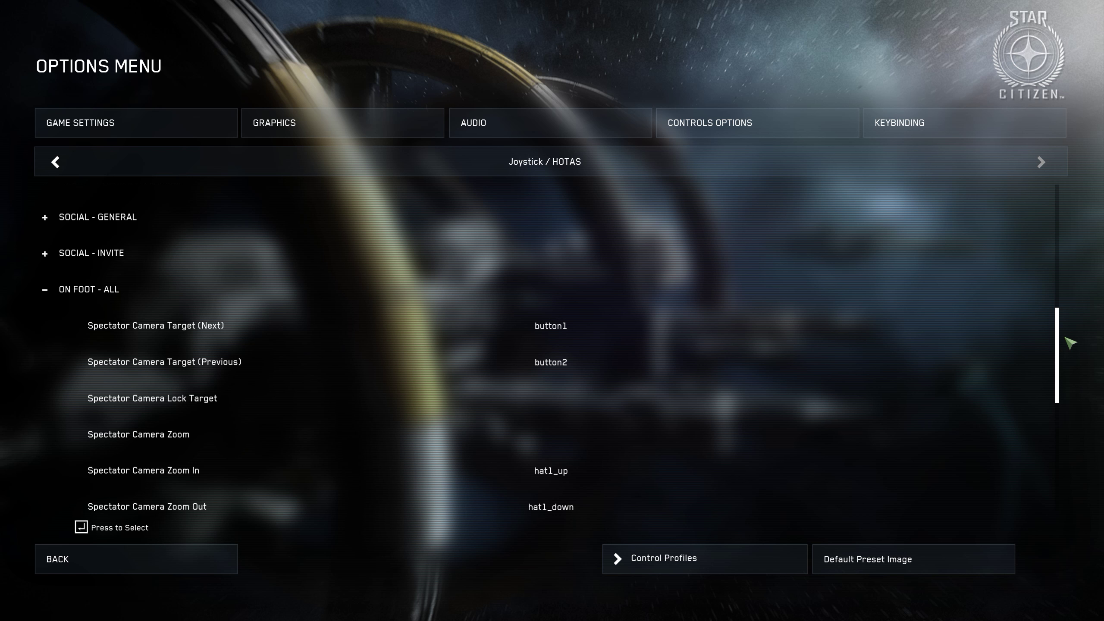
pyautogui.moveTo(1071, 344); pyautogui.dragTo(1070, 345)
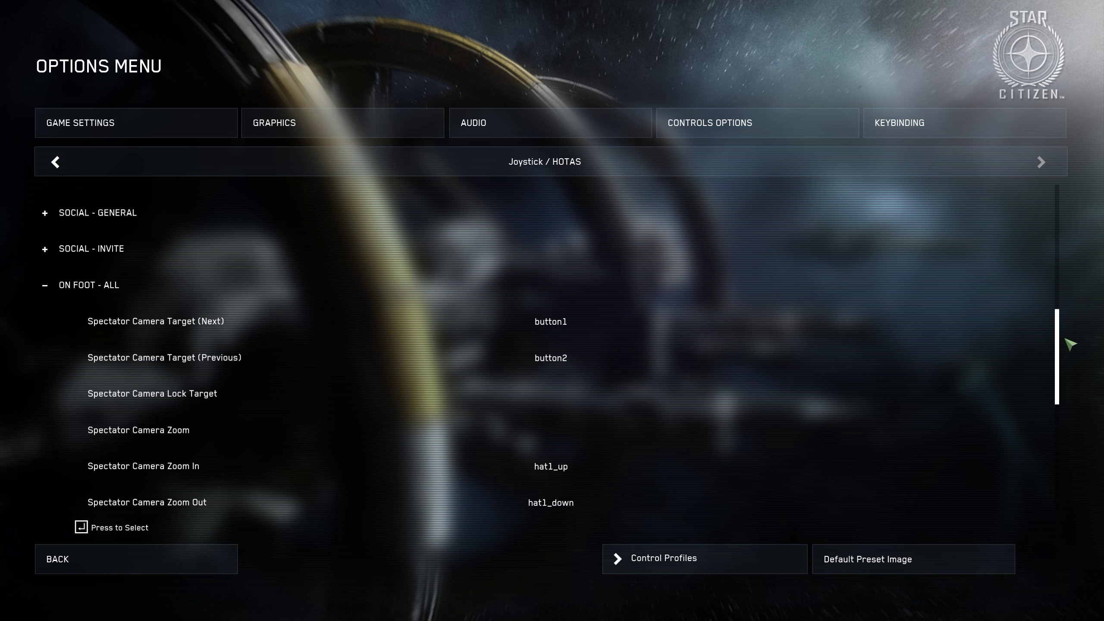
pyautogui.moveTo(1068, 345); pyautogui.dragTo(1066, 368)
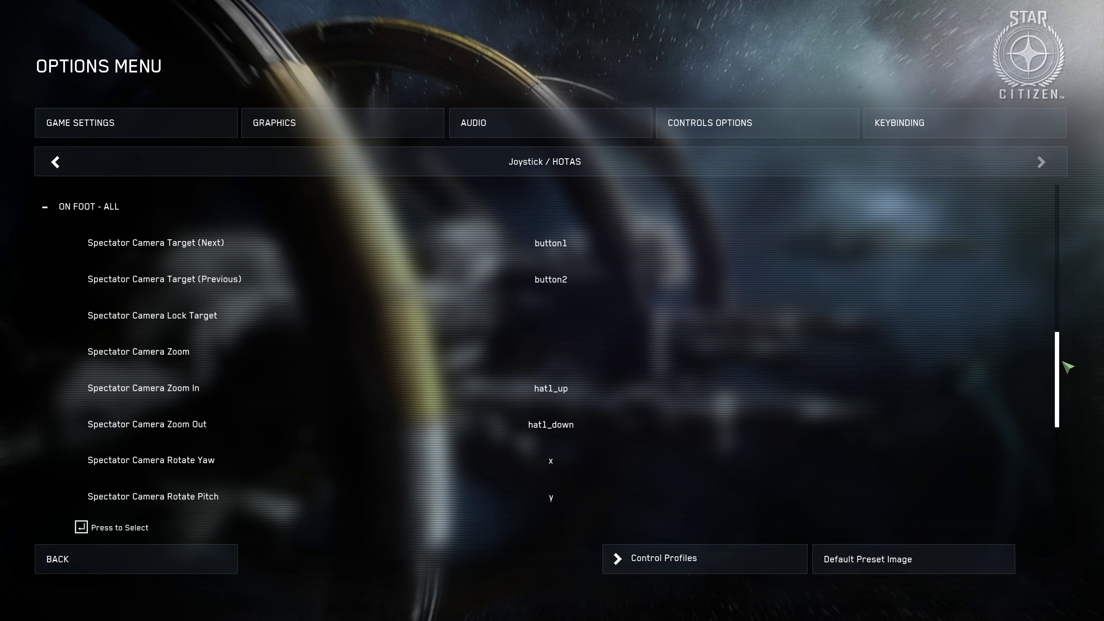
pyautogui.moveTo(1063, 361); pyautogui.dragTo(1065, 413)
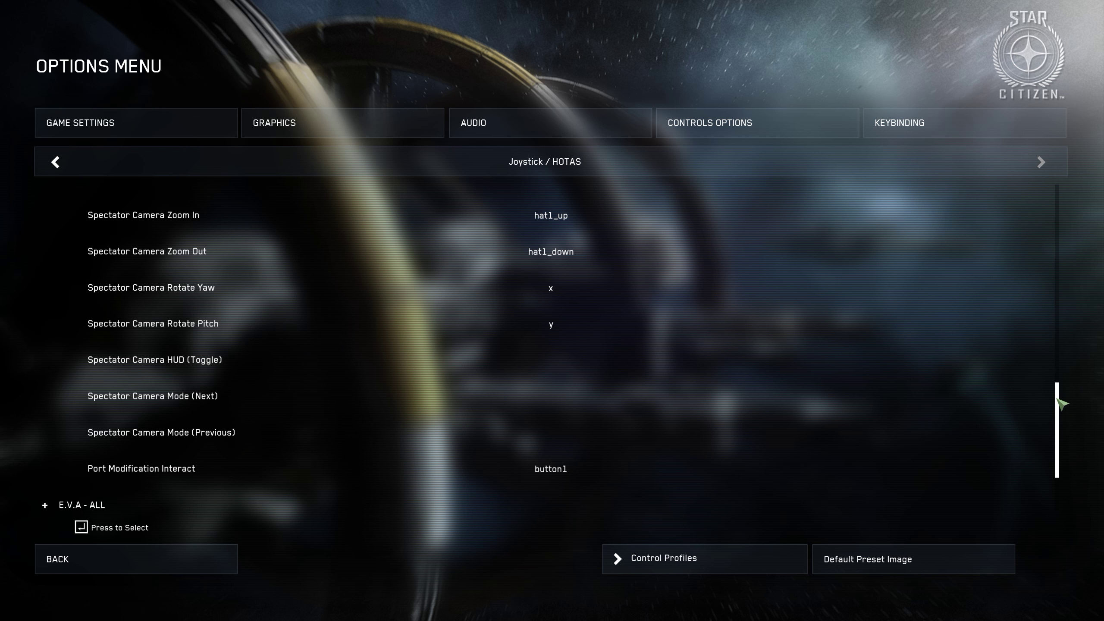
pyautogui.moveTo(1058, 399); pyautogui.dragTo(1072, 487)
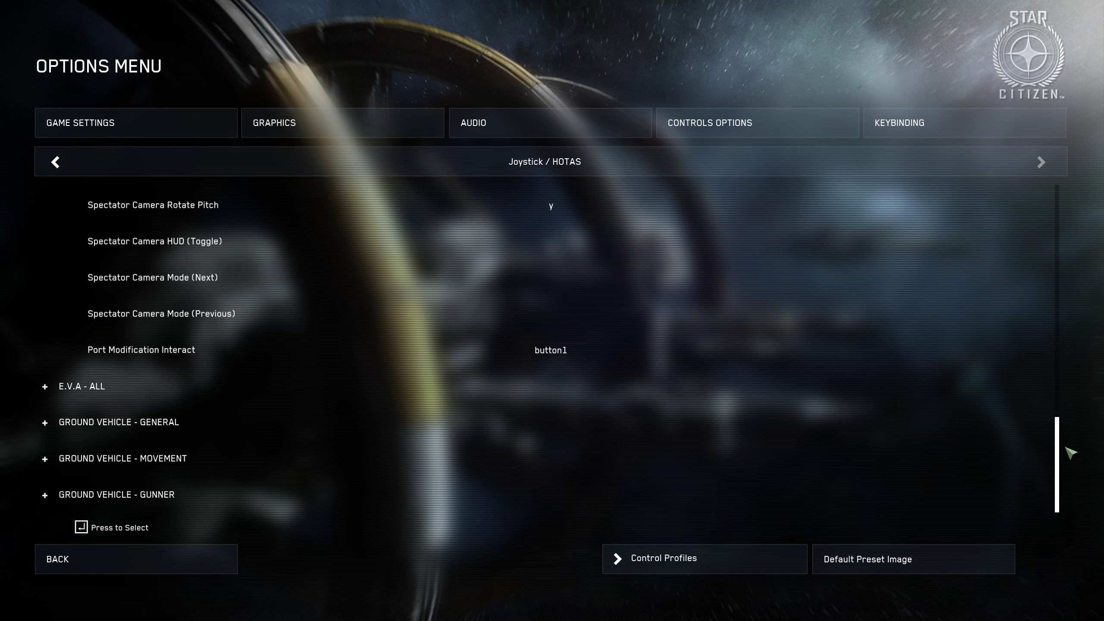
pyautogui.moveTo(1066, 449)
pyautogui.mouseDown()
pyautogui.moveTo(1042, 365)
pyautogui.moveTo(1045, 321)
pyautogui.moveTo(1052, 442)
pyautogui.mouseUp()
# Expand E.V.A - ALL, then scroll back up to Spectator Camera Zoom In (hat1_up) and Zoom Out (hat1_down).
pyautogui.click(52, 393)
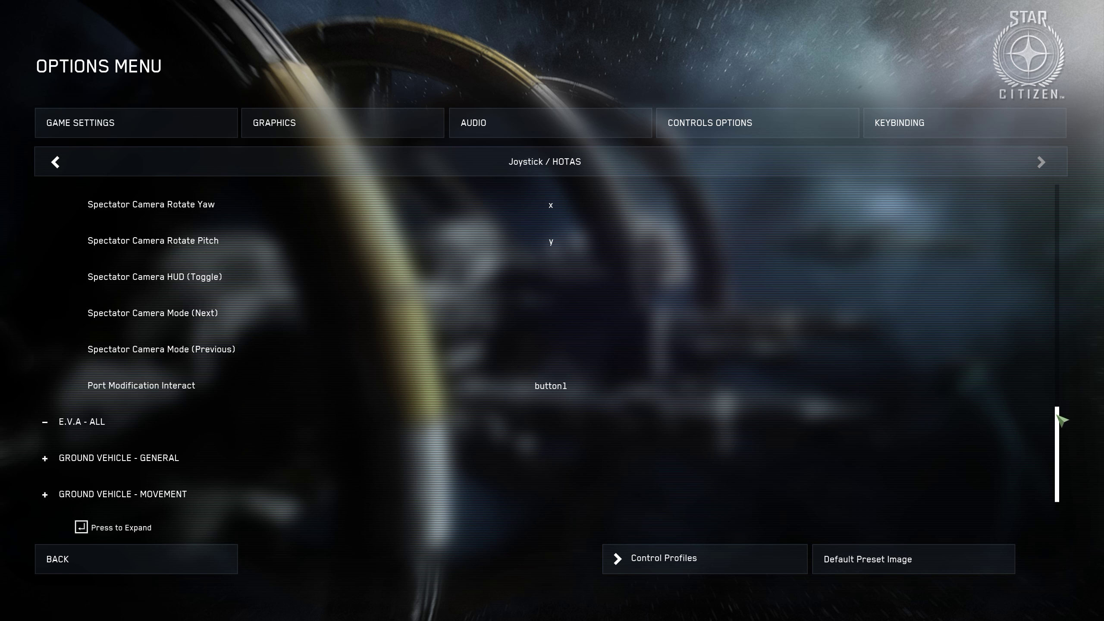
pyautogui.scroll(-1, 1057, 417)
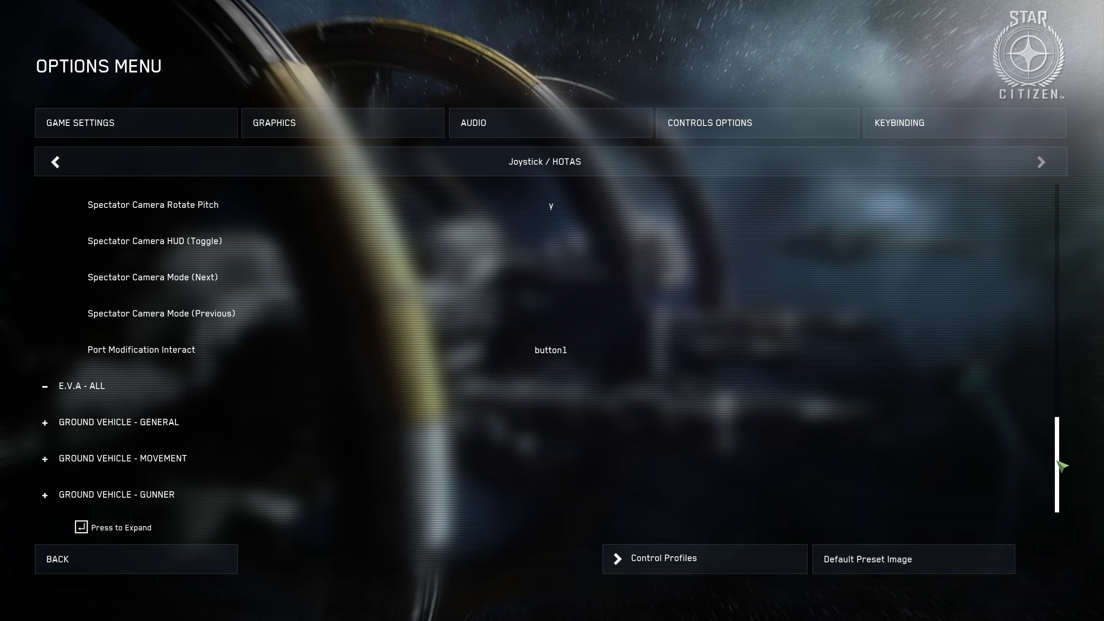
pyautogui.scroll(2, 1070, 426)
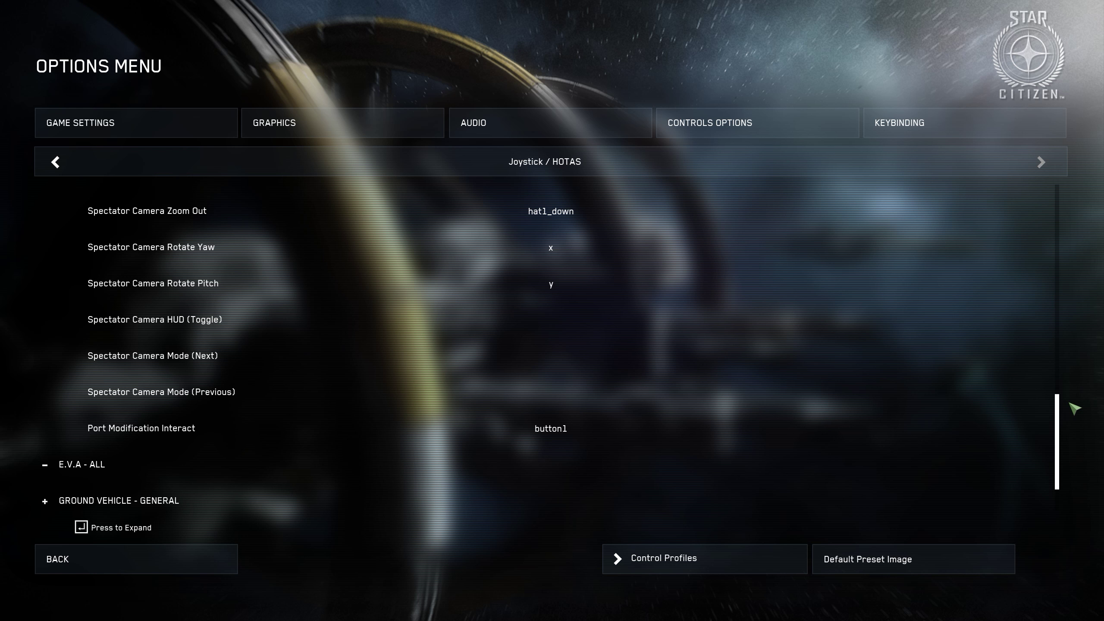
pyautogui.moveTo(1060, 402); pyautogui.dragTo(1061, 448)
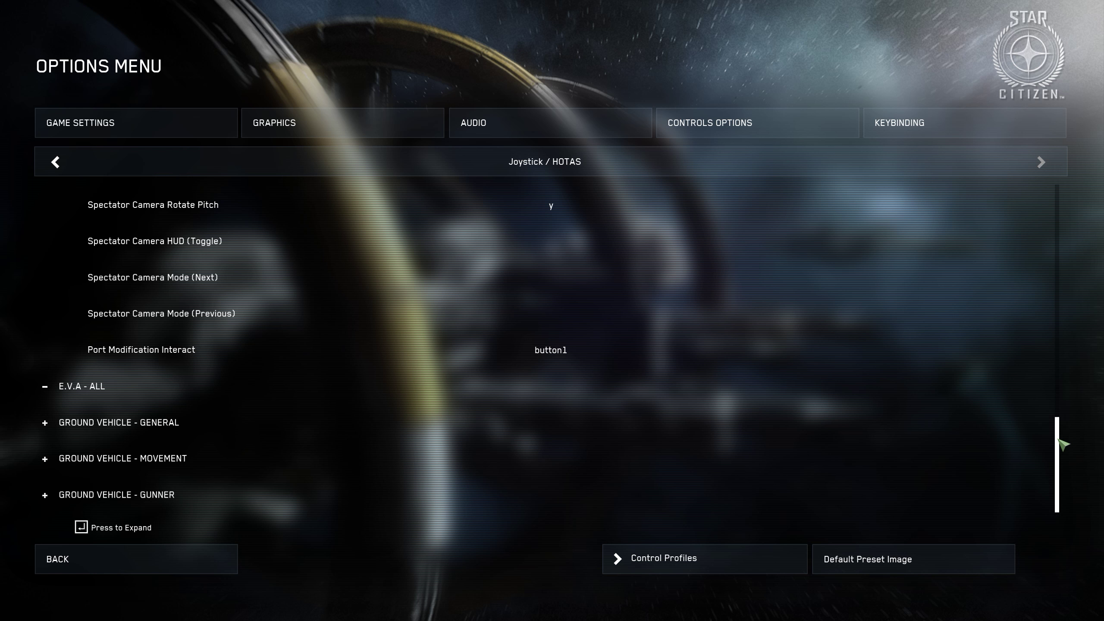
pyautogui.moveTo(1059, 440); pyautogui.dragTo(1063, 367)
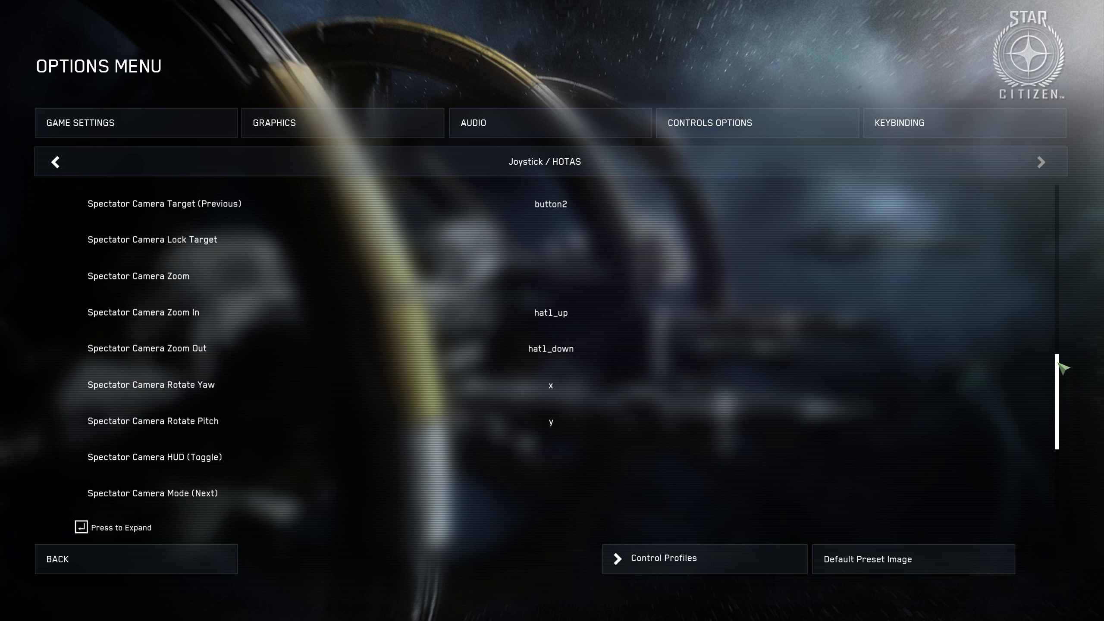
pyautogui.moveTo(1063, 368); pyautogui.dragTo(1065, 424)
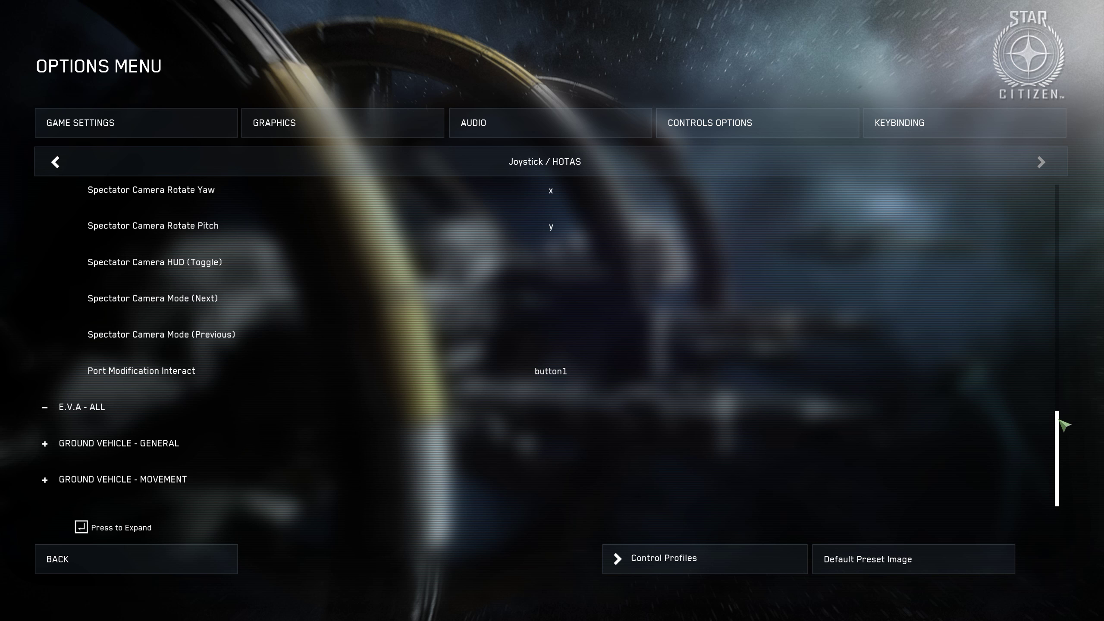
pyautogui.moveTo(1065, 424); pyautogui.dragTo(1042, 317)
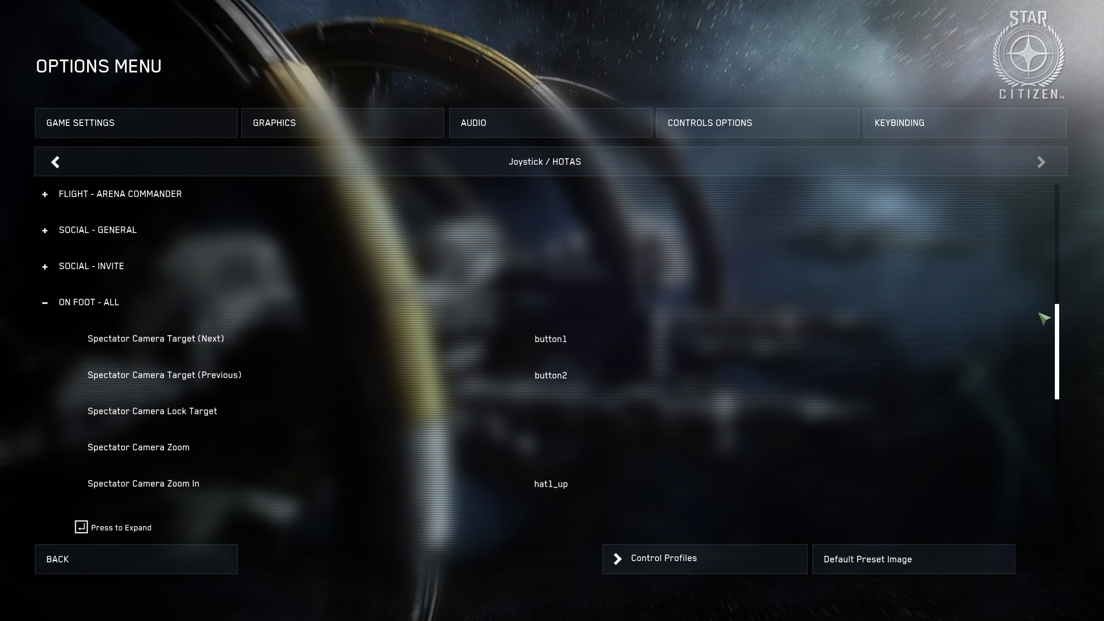
pyautogui.moveTo(1044, 315)
pyautogui.mouseDown()
pyautogui.moveTo(1050, 416)
pyautogui.moveTo(1078, 455)
pyautogui.moveTo(1059, 321)
pyautogui.moveTo(1047, 322)
pyautogui.mouseUp()
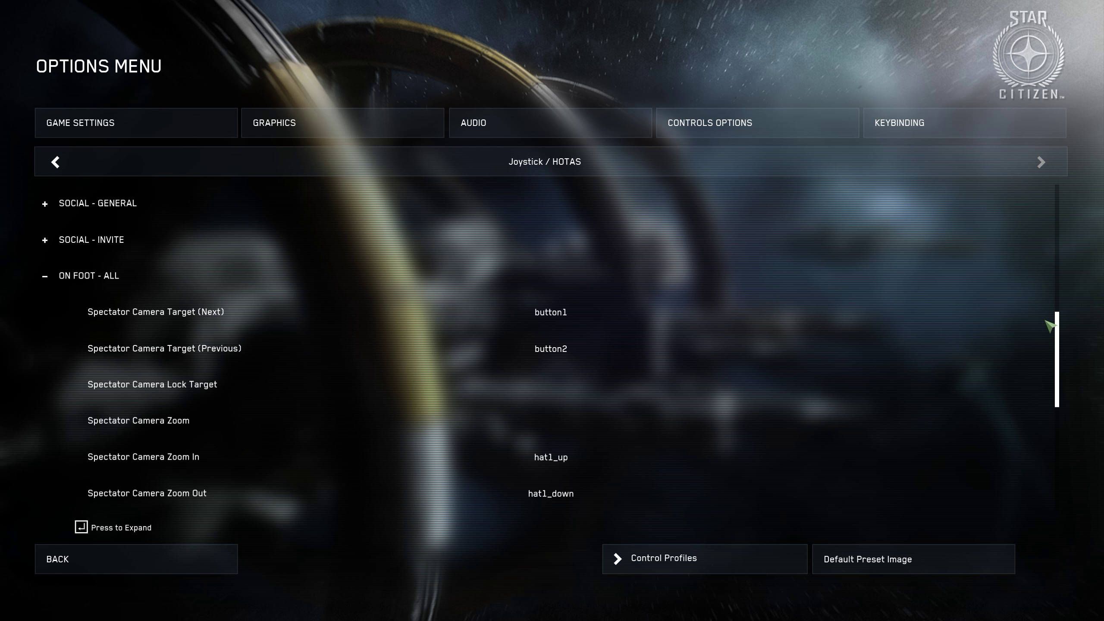
# Scroll the Joystick / HOTAS list and expand GROUND VEHICLE - GENERAL, which starts with Exit seat.
pyautogui.moveTo(1051, 325); pyautogui.dragTo(1051, 324)
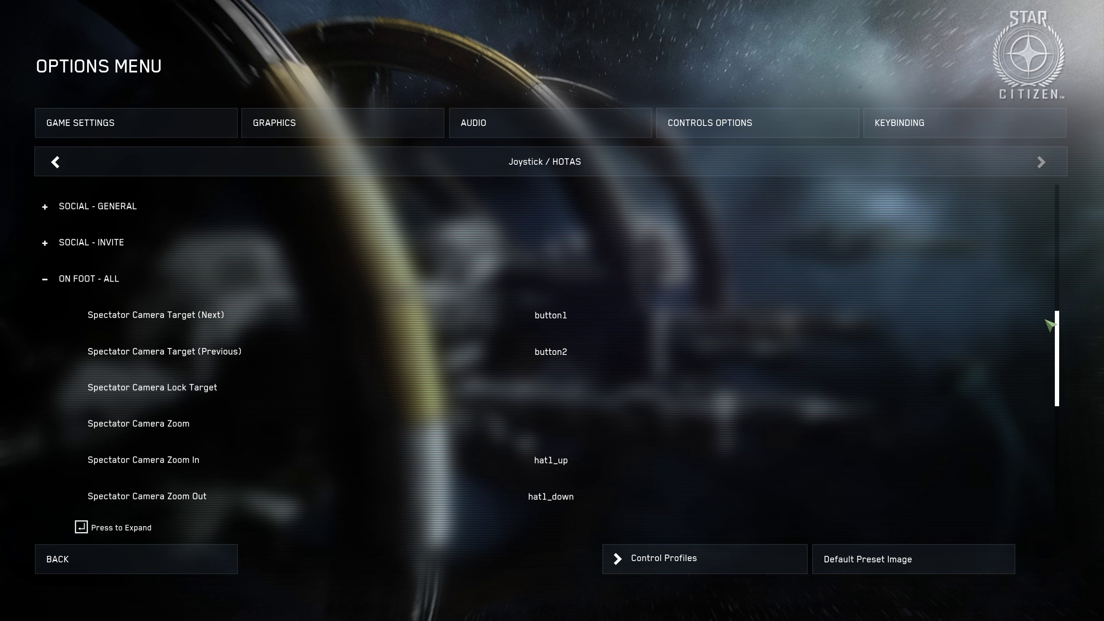
pyautogui.scroll(6, 1050, 324)
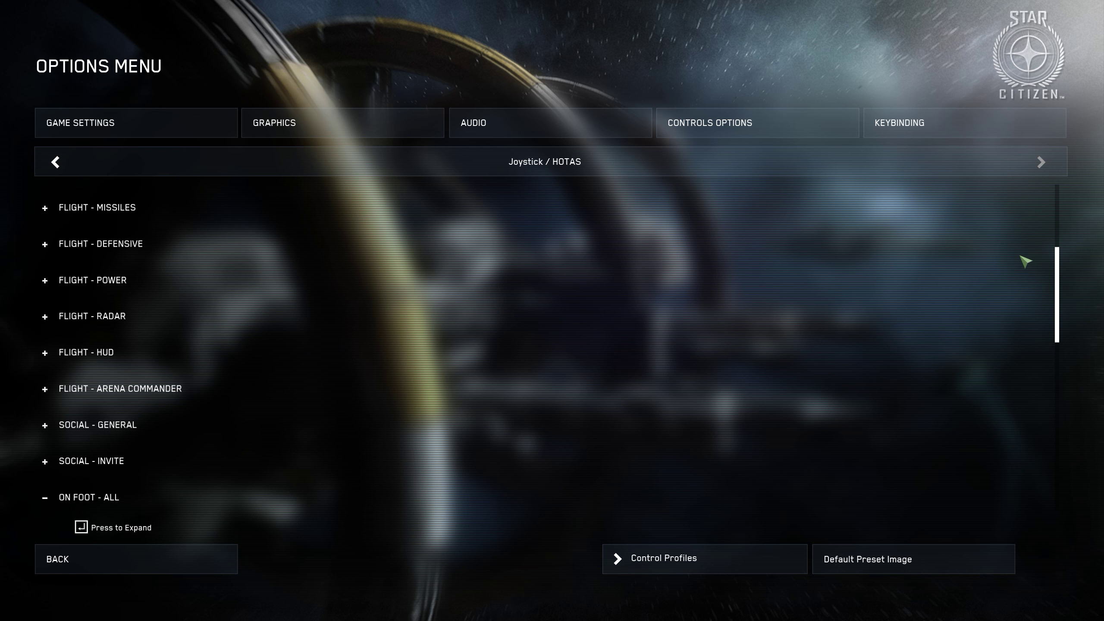
pyautogui.scroll(-8, 1026, 261)
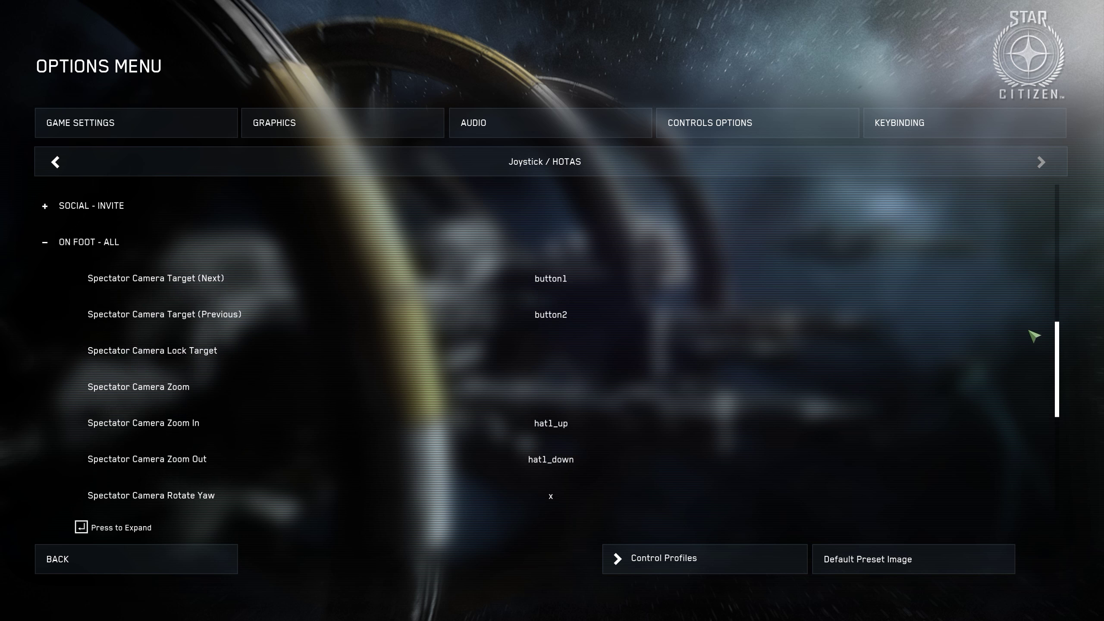
pyautogui.scroll(1, 1042, 340)
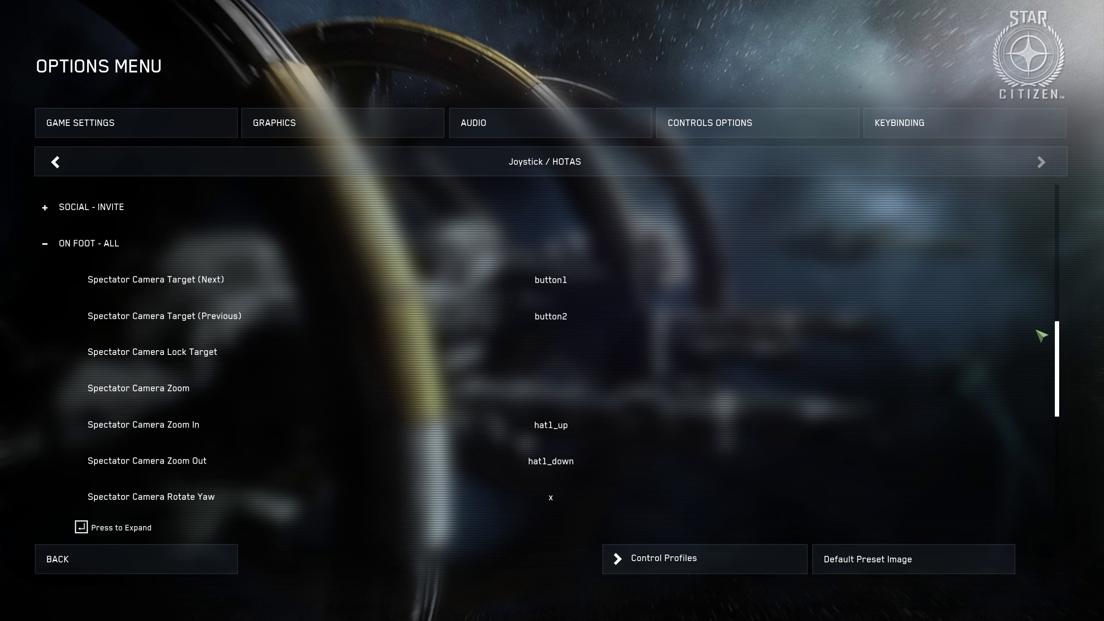
pyautogui.scroll(1, 1043, 334)
pyautogui.scroll(1, 1045, 333)
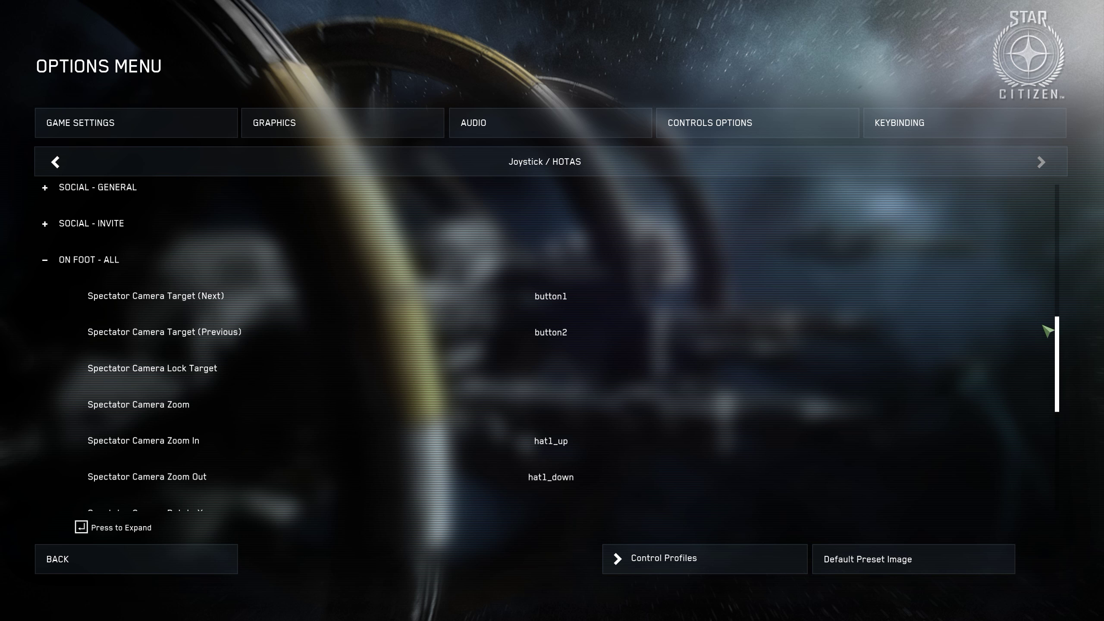
pyautogui.moveTo(1044, 327); pyautogui.dragTo(1060, 430)
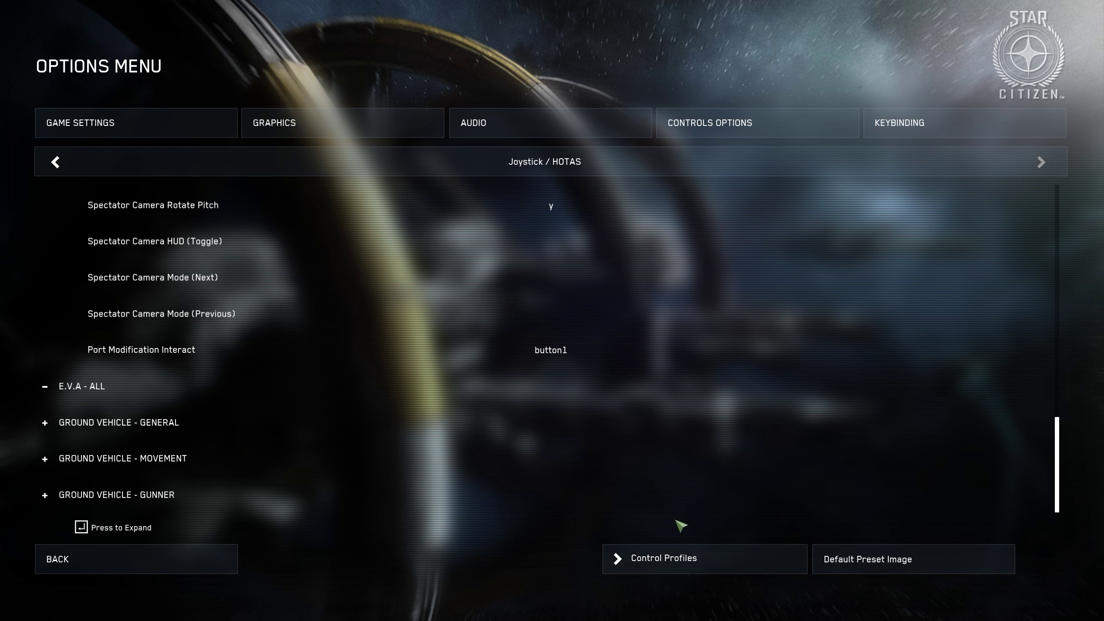
pyautogui.click(45, 424)
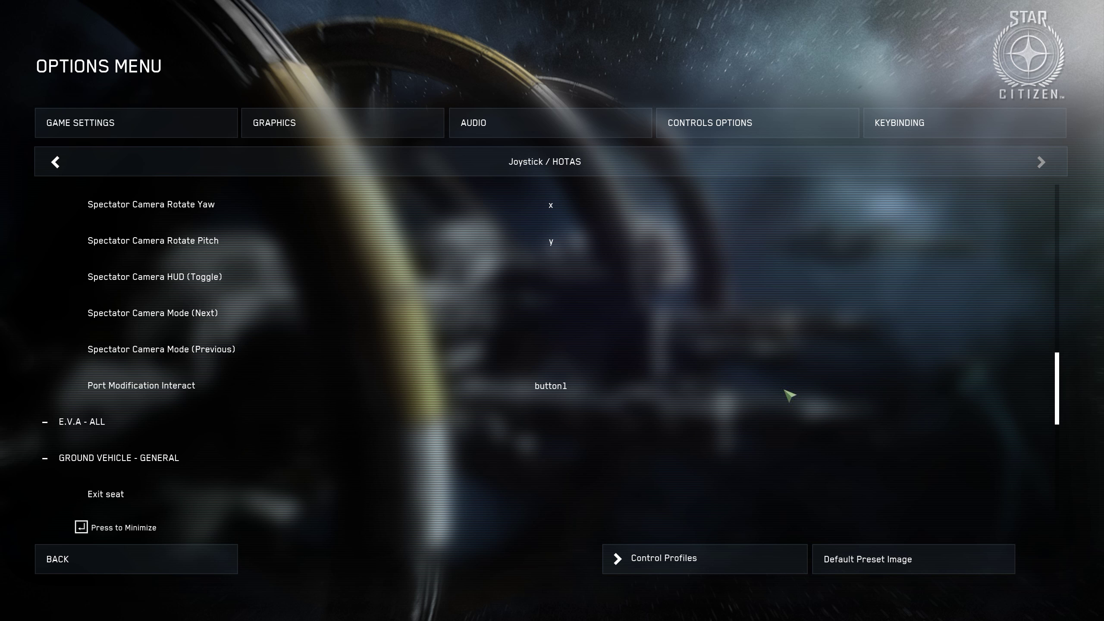
# Scroll down the HOTAS on-foot list and expand the GROUND VEHICLE - MOVEMENT category.
pyautogui.moveTo(1058, 360); pyautogui.dragTo(1072, 446)
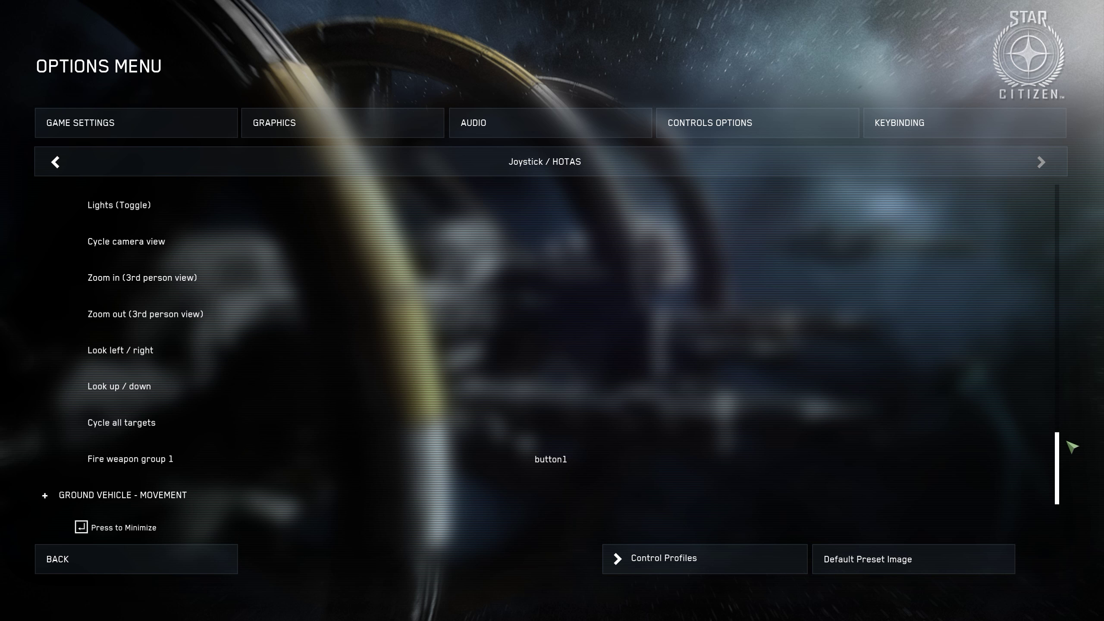
pyautogui.moveTo(1072, 447); pyautogui.dragTo(1063, 469)
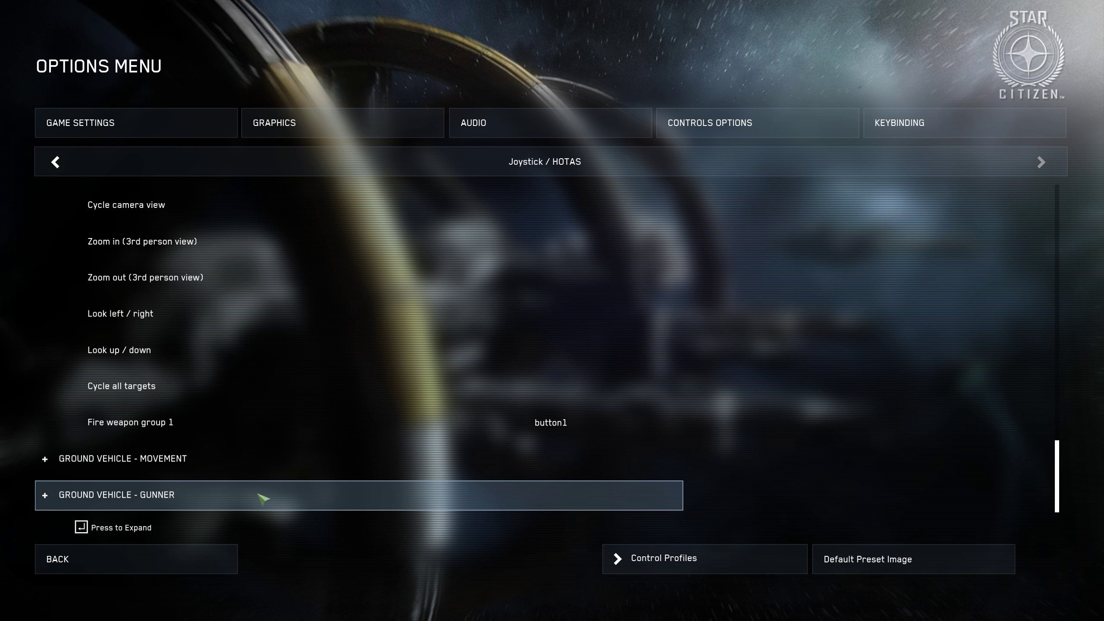
pyautogui.click(46, 459)
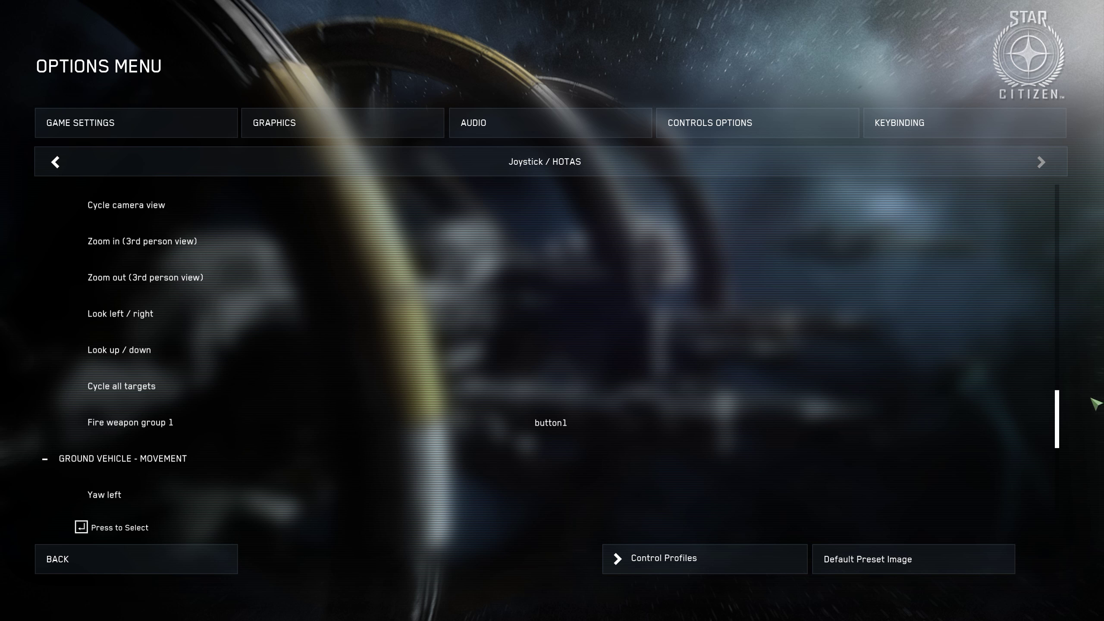
# Review its Yaw, Roll, Forwards, Backwards and Brake bindings, then return to the Spectator Camera rotate entries.
pyautogui.moveTo(1061, 407); pyautogui.dragTo(1072, 449)
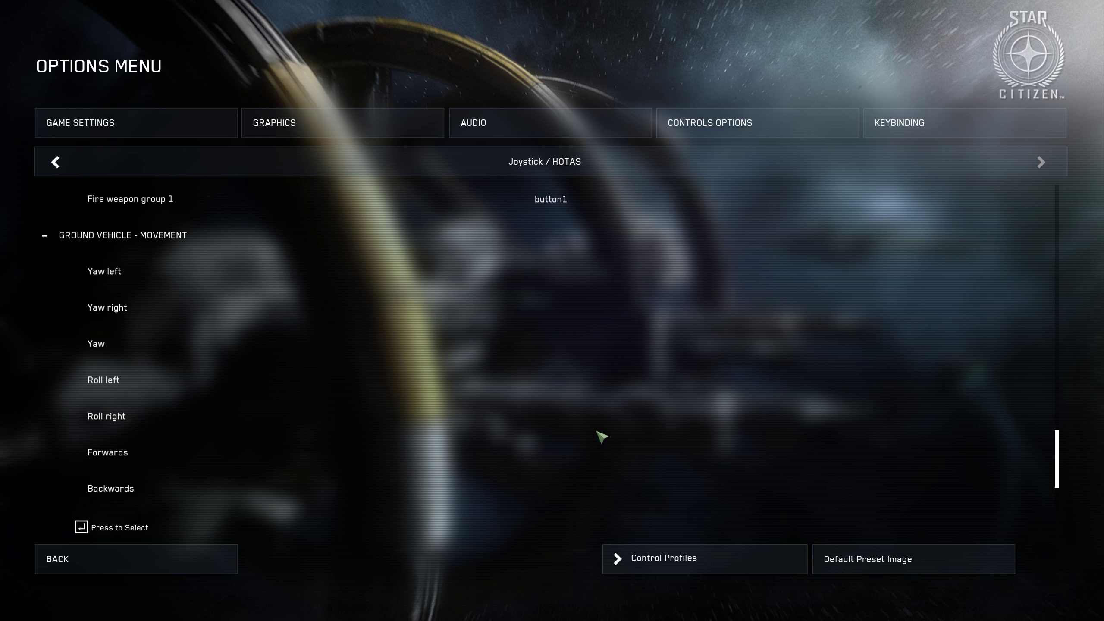
pyautogui.scroll(-4, 1061, 458)
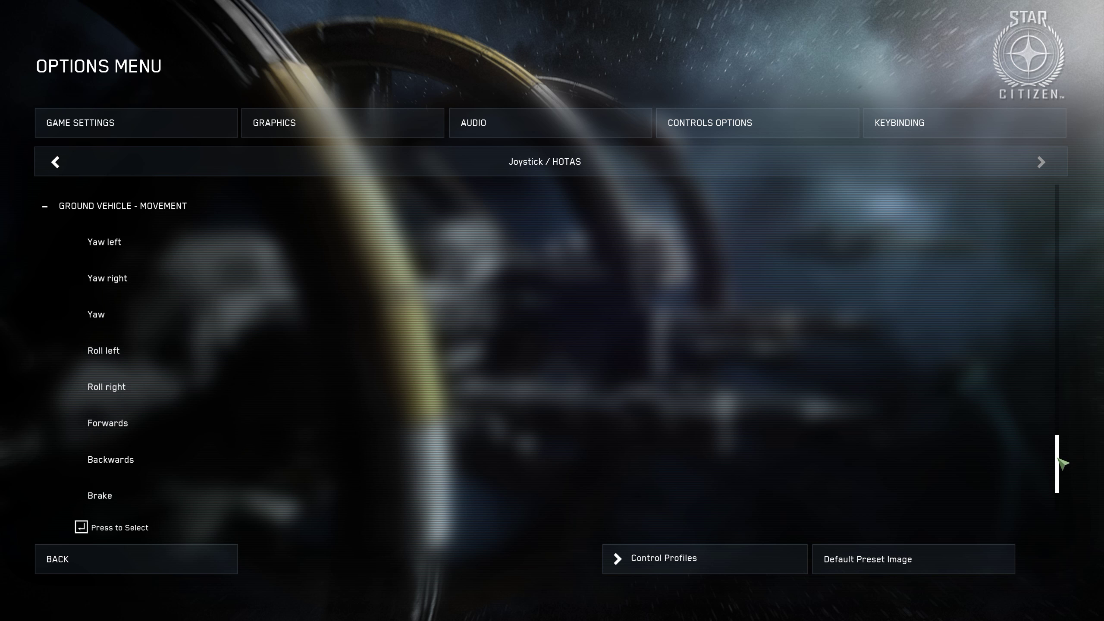
pyautogui.scroll(4, 1059, 458)
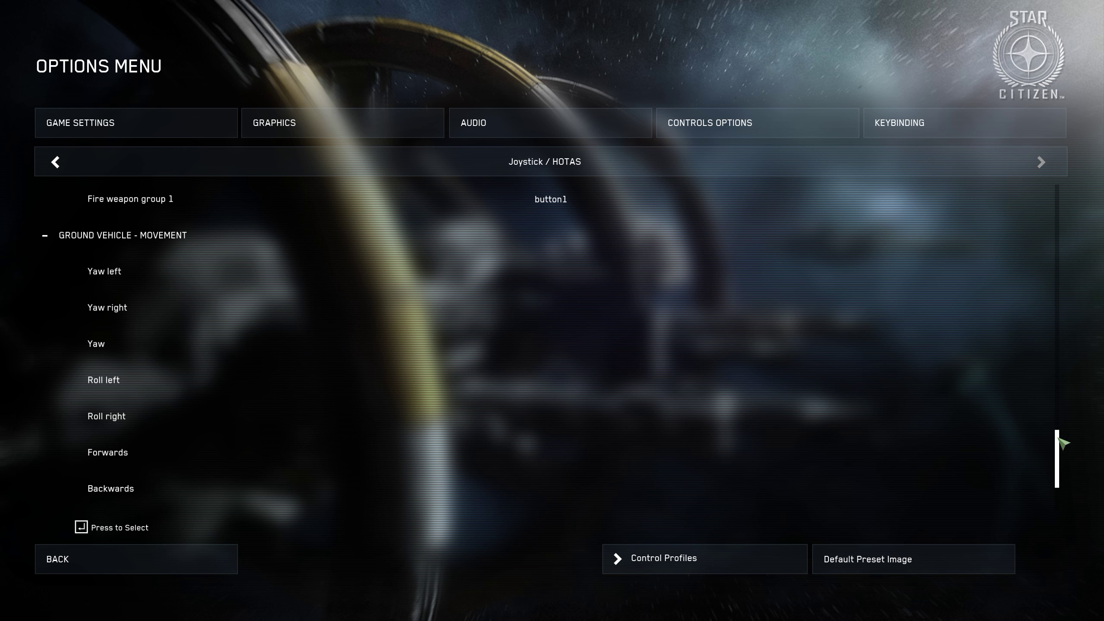
pyautogui.moveTo(1058, 441); pyautogui.dragTo(1060, 484)
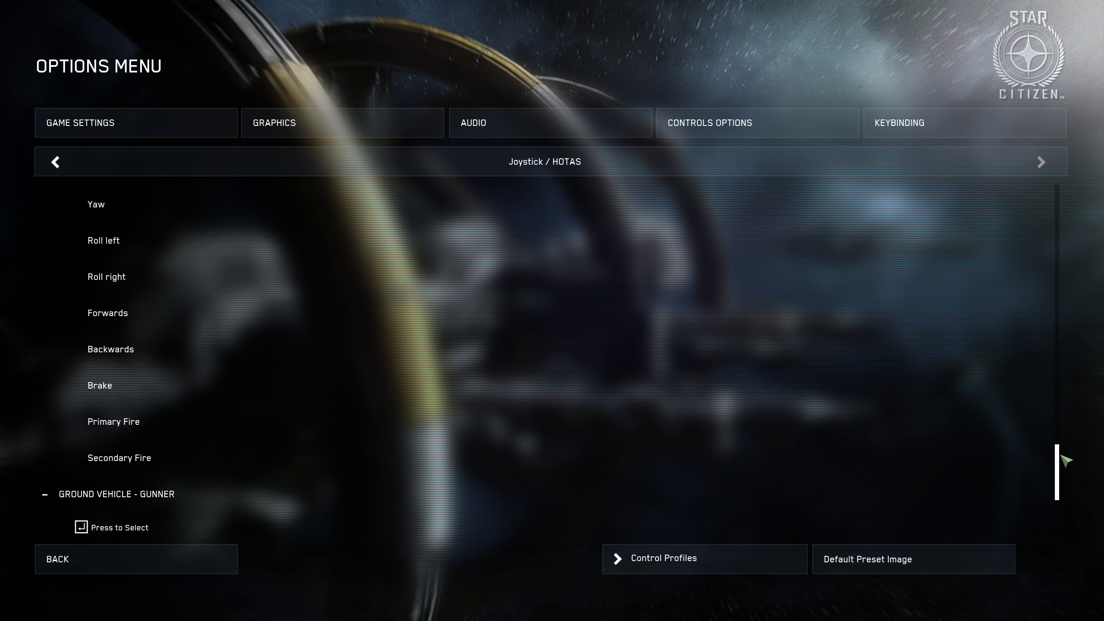
pyautogui.moveTo(1064, 462); pyautogui.dragTo(999, 291)
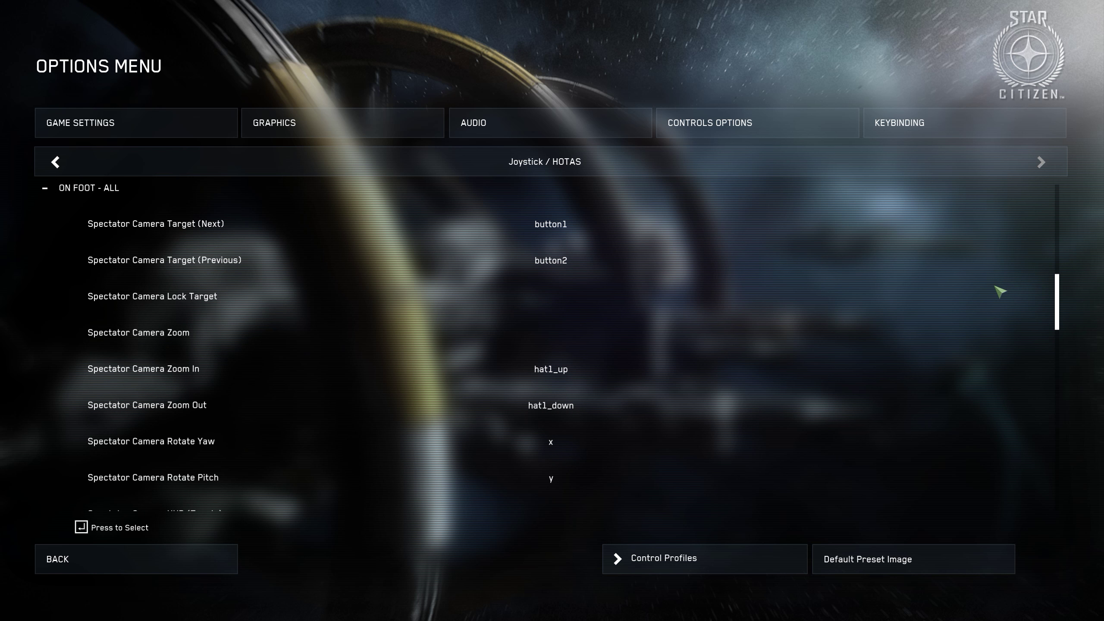
pyautogui.moveTo(1000, 291); pyautogui.dragTo(1033, 279)
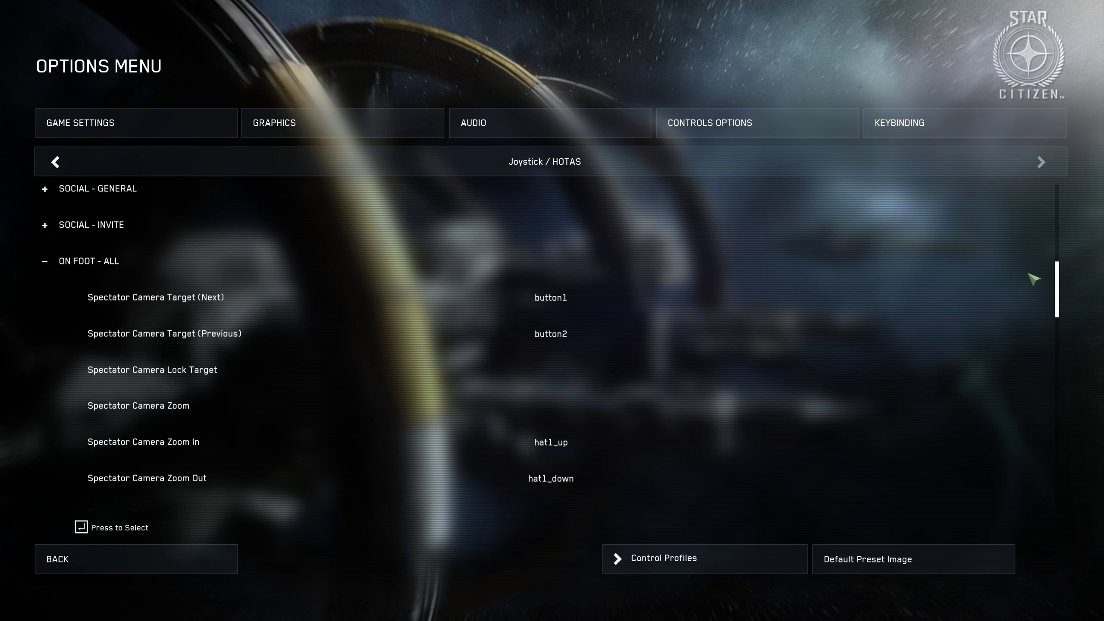
pyautogui.moveTo(1034, 279); pyautogui.dragTo(1065, 338)
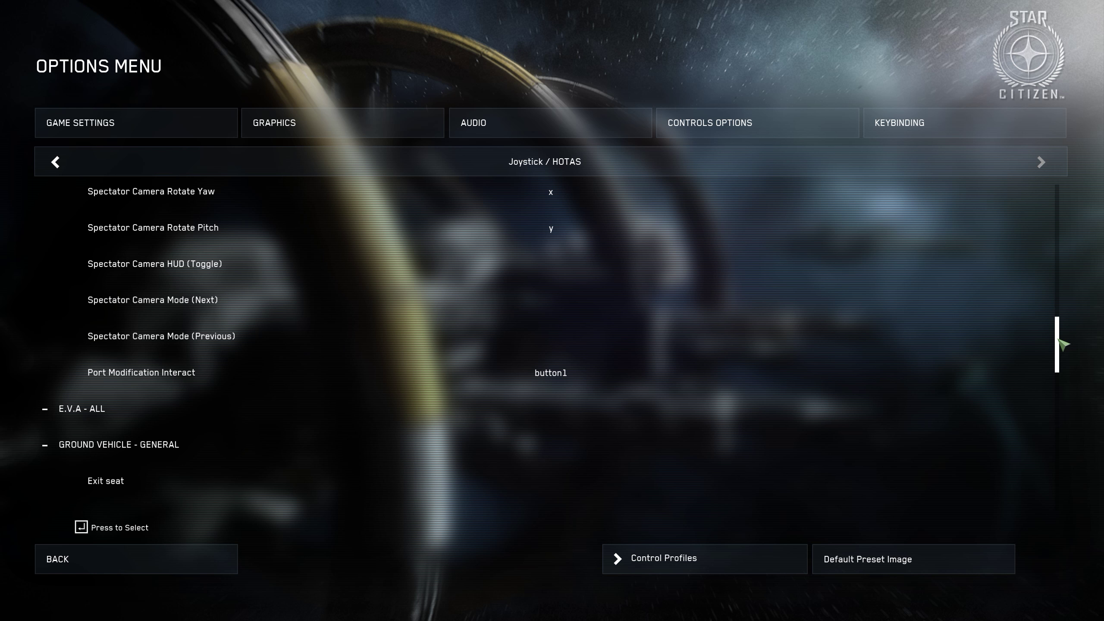
pyautogui.moveTo(1059, 340); pyautogui.dragTo(1052, 295)
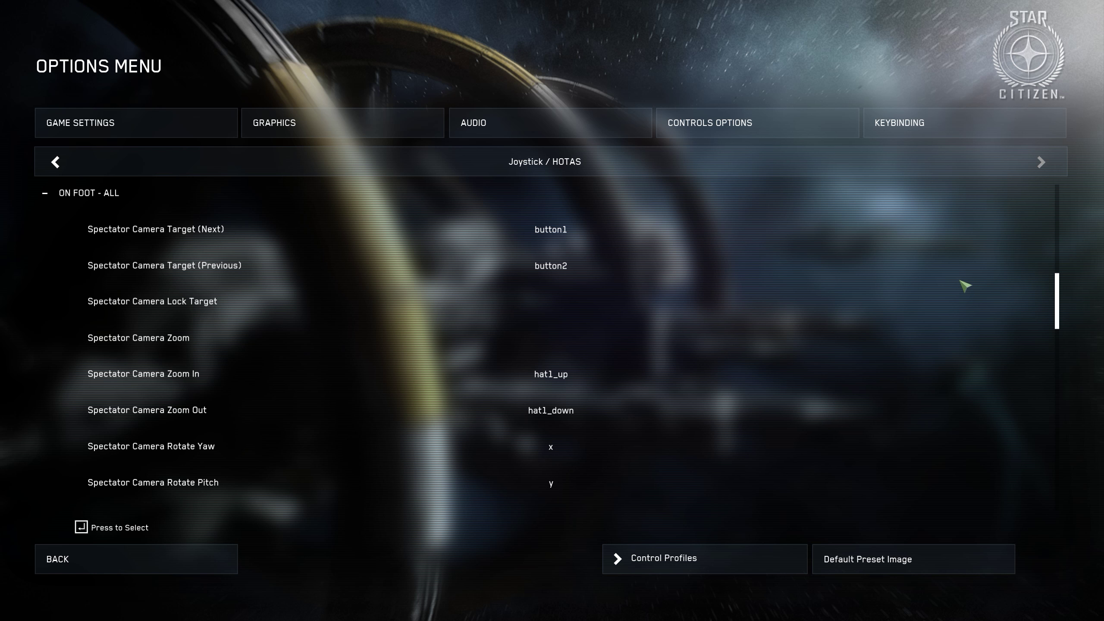